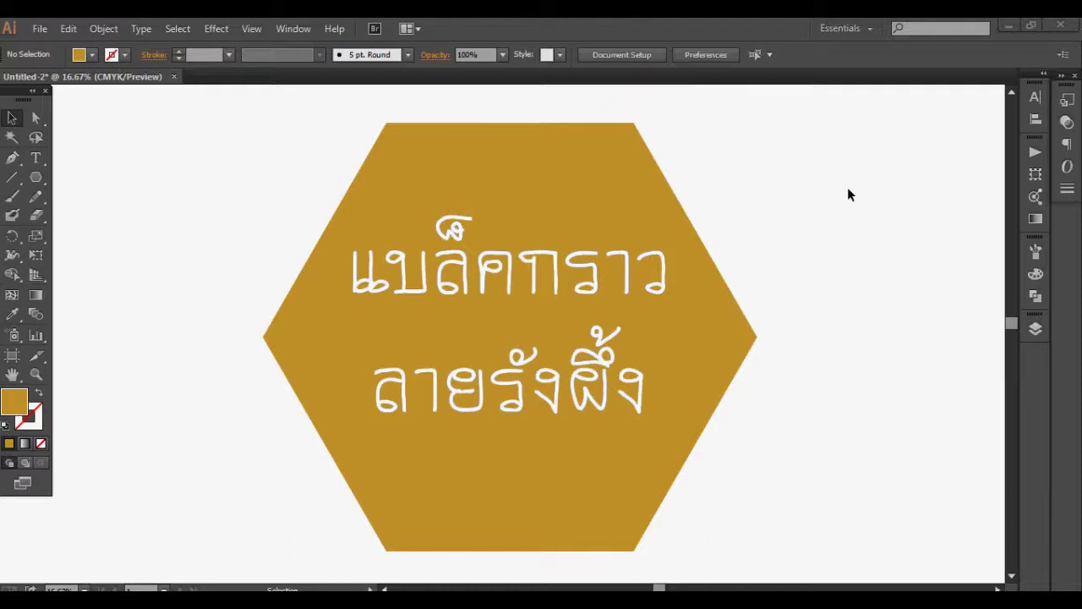
Step: Bring the blank Untitled-6 document window into focus
click(885, 212)
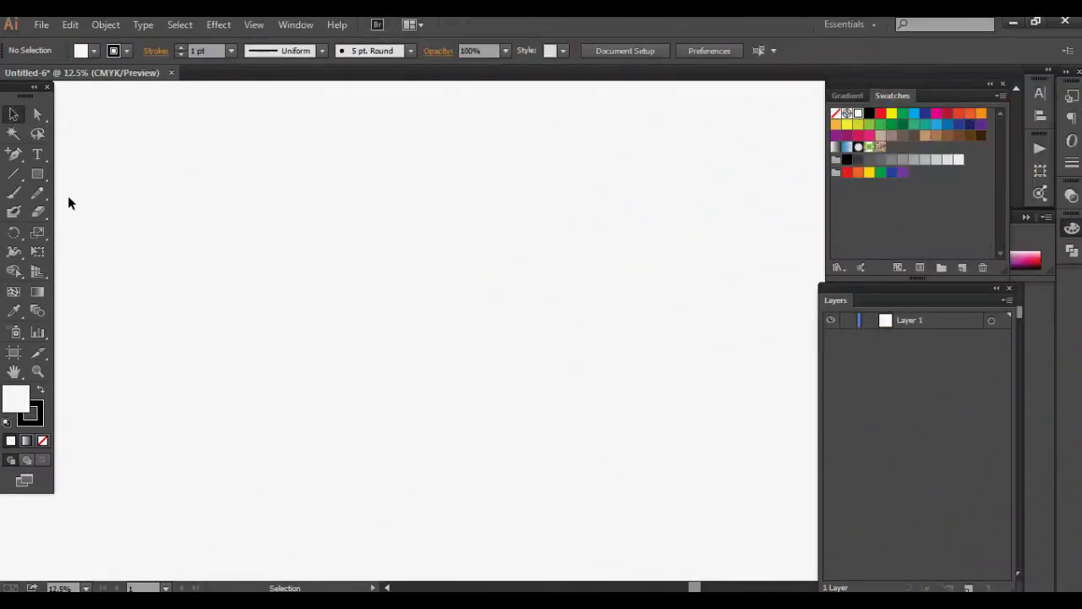
Step: Draw a hexagon with the Polygon Tool in the page's upper left
click(37, 174)
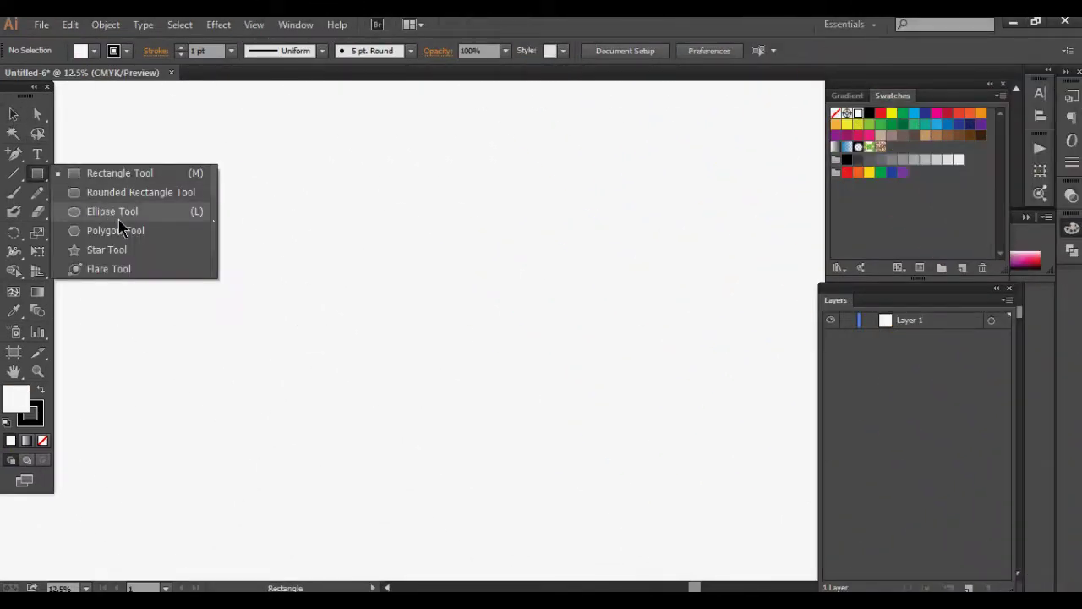
click(144, 232)
drag(386, 244, 435, 299)
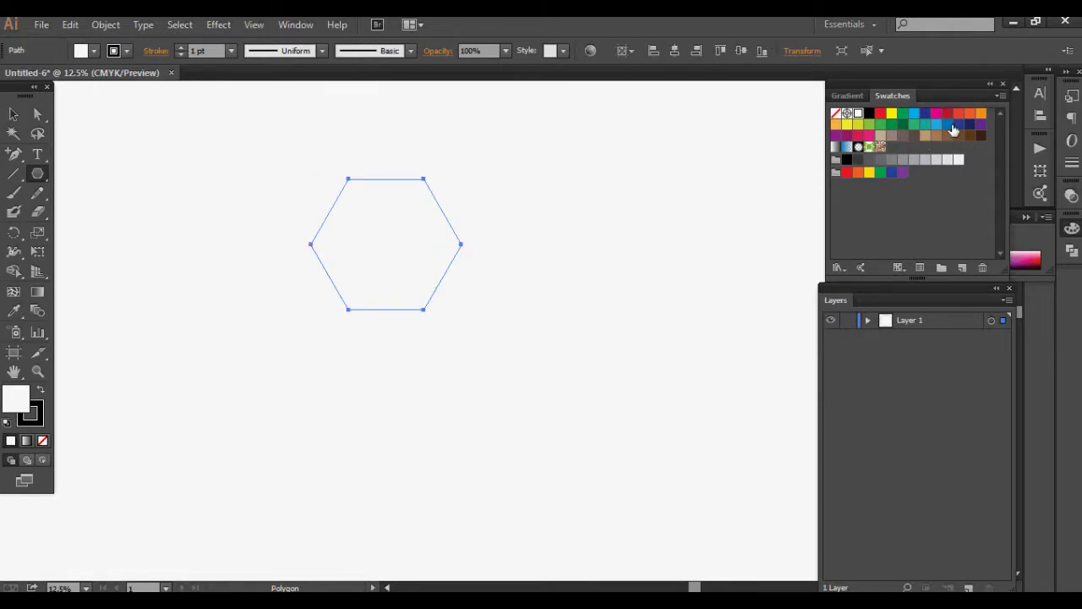
Step: Set both the hexagon's fill and stroke to orange
click(836, 125)
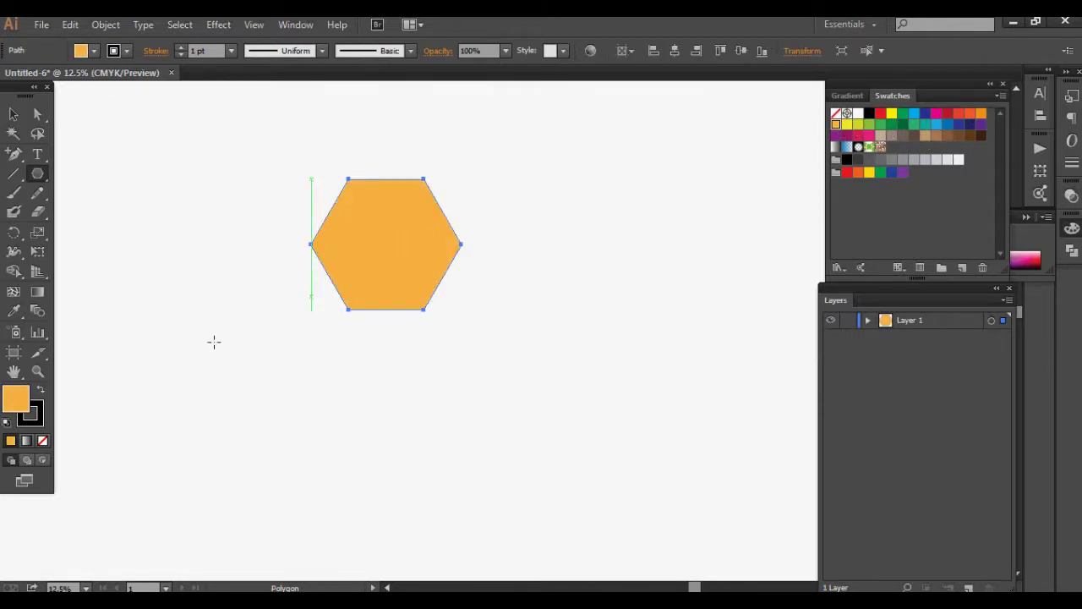
click(42, 422)
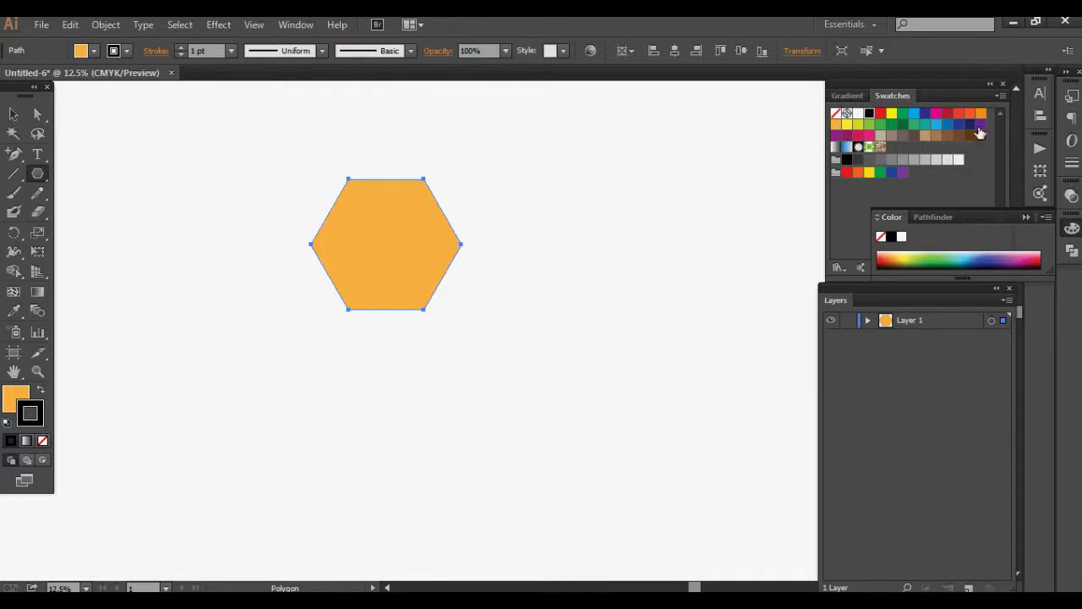
click(980, 113)
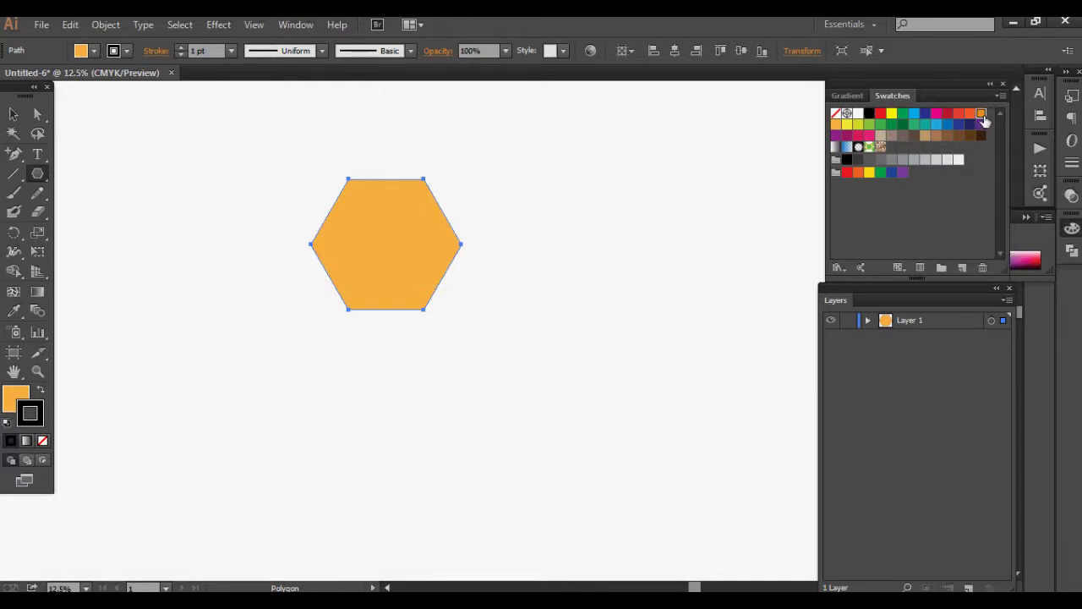
click(17, 395)
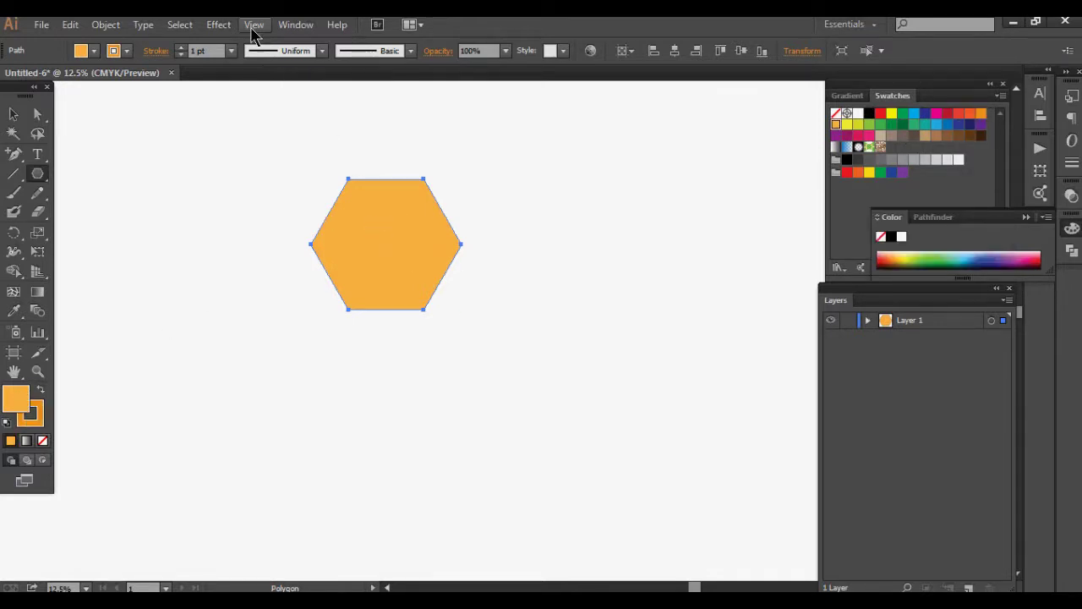
Step: Rotate the hexagon 30° with the Transform effect
click(218, 24)
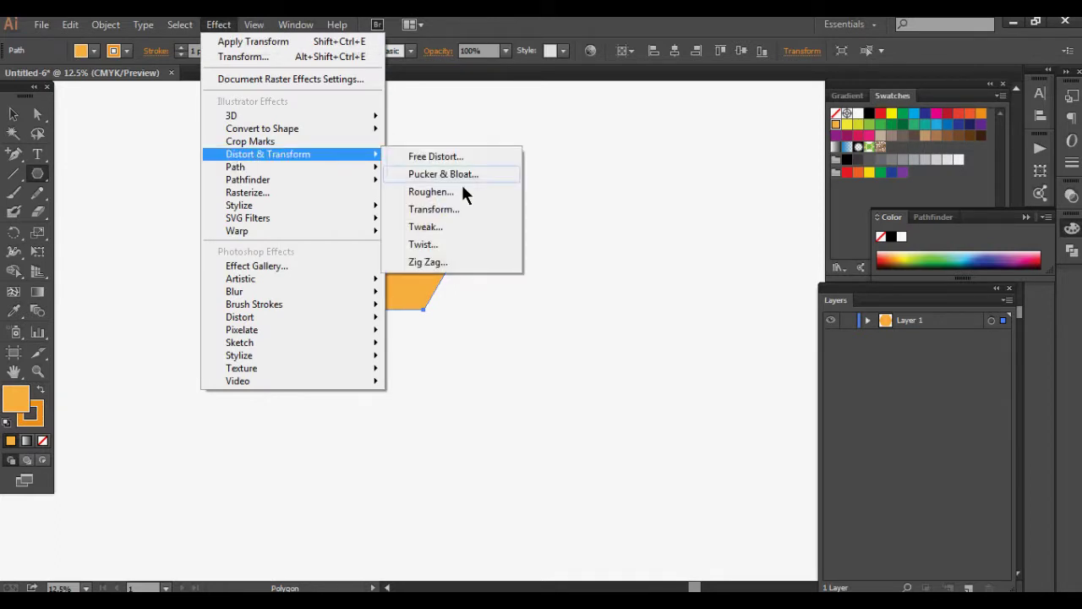
click(471, 208)
click(633, 338)
text(30)
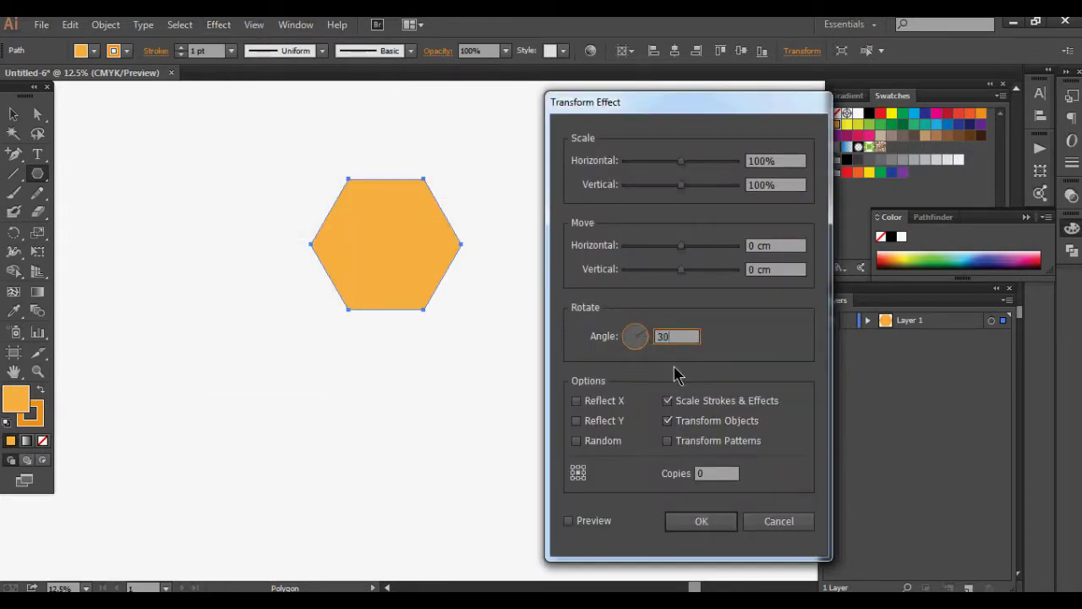
click(569, 520)
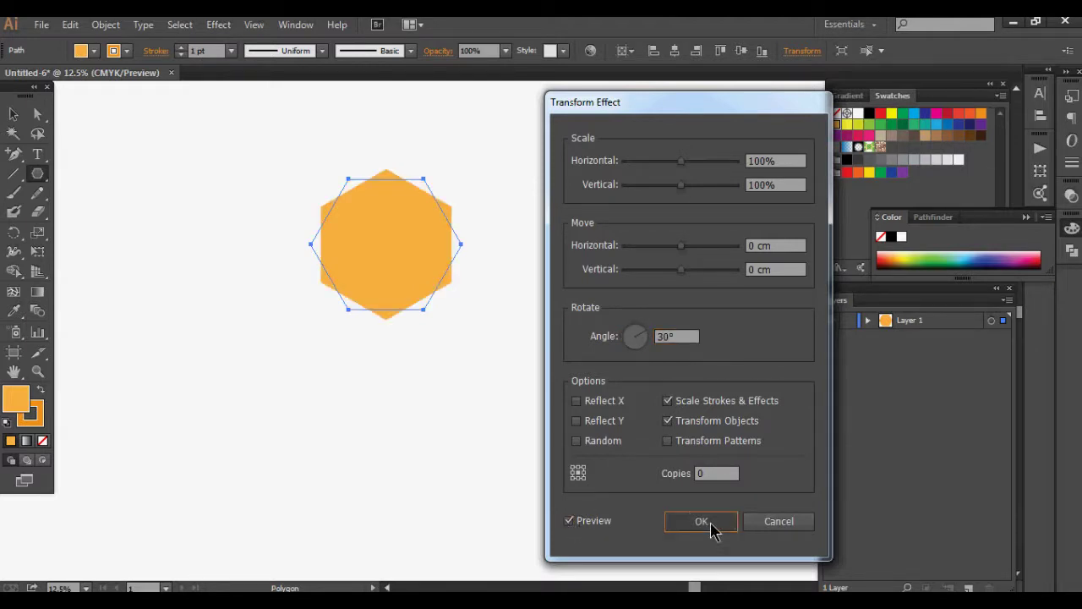
click(712, 530)
Step: Expand the hexagon's appearance so the rotation becomes real geometry
click(106, 23)
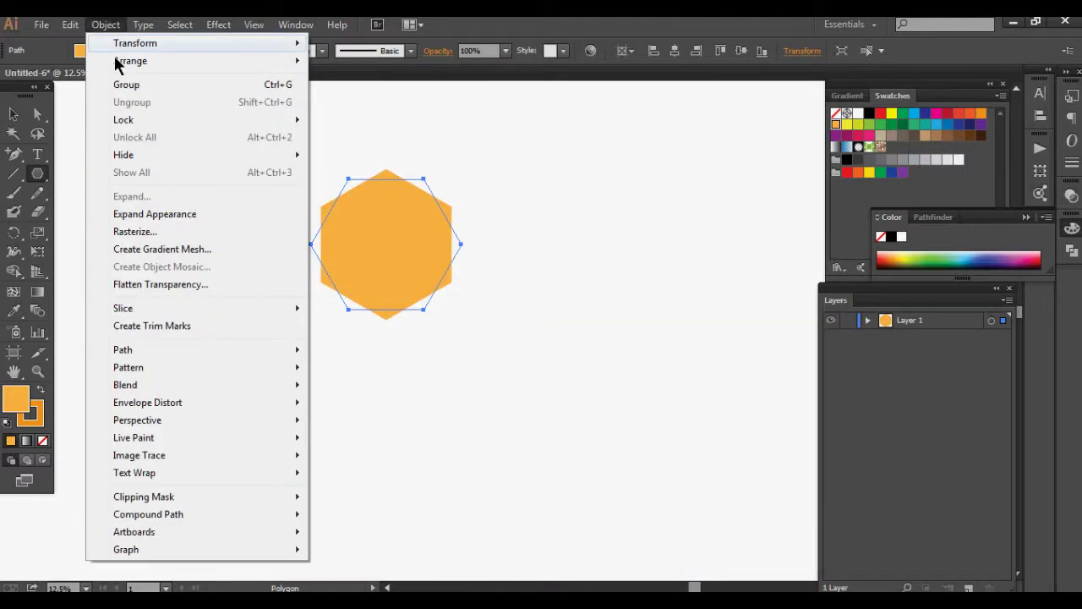
click(152, 213)
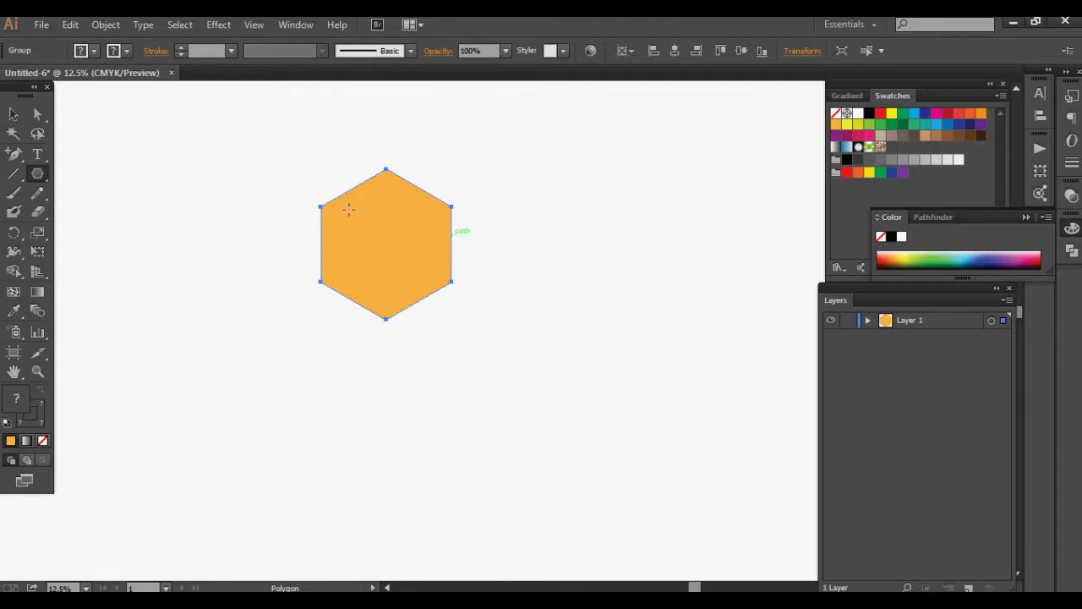
click(13, 115)
Step: Duplicate the hexagon edge to edge into a horizontal row of five
mouse_move(393, 243)
mouse_down()
mouse_move(295, 232)
mouse_move(422, 245)
mouse_up()
key(a)
key(ctrl+d)
key(ctrl+d)
key(ctrl+d)
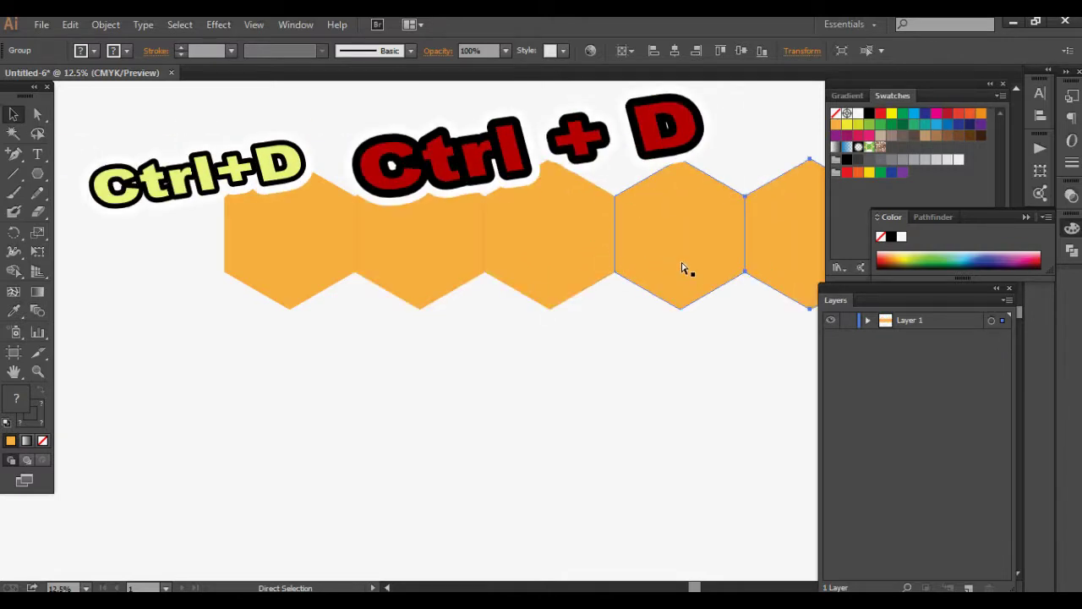
key(v)
Step: Select the whole five-hexagon row and drag a copy down and left
key(ctrl+minus)
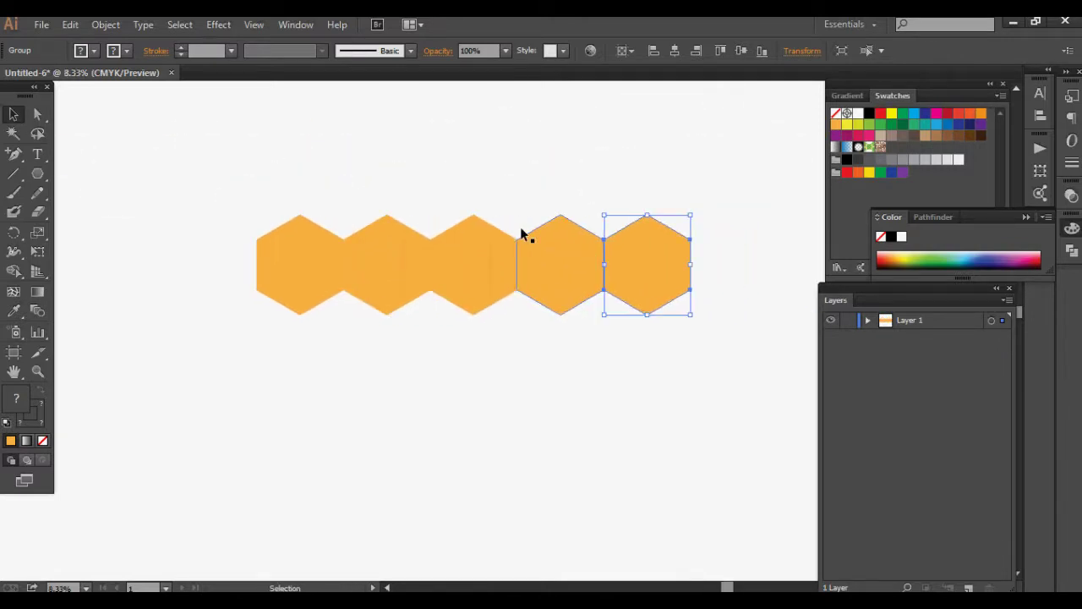
drag(259, 189, 668, 249)
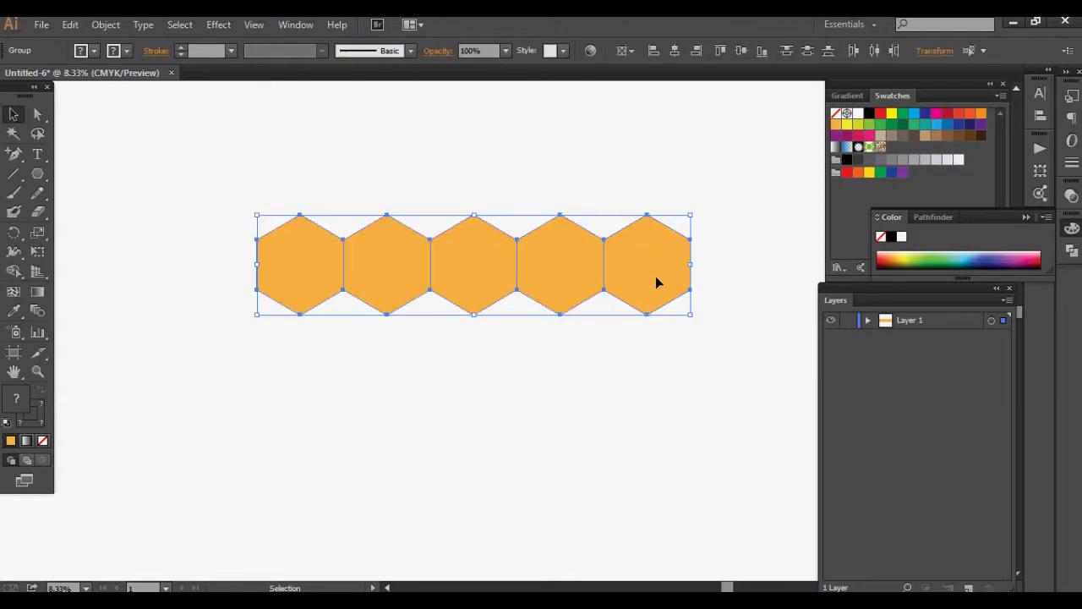
key(ctrl+plus)
drag(447, 214, 382, 327)
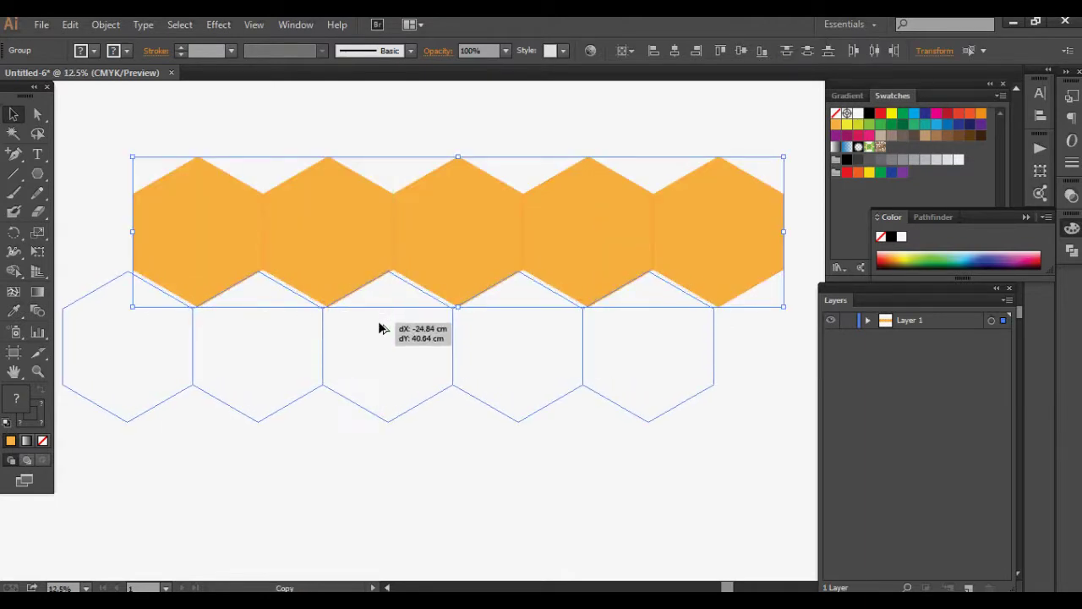
Step: Nest the copied row beneath the first, then select both rows and drag a copy down
drag(385, 326, 404, 364)
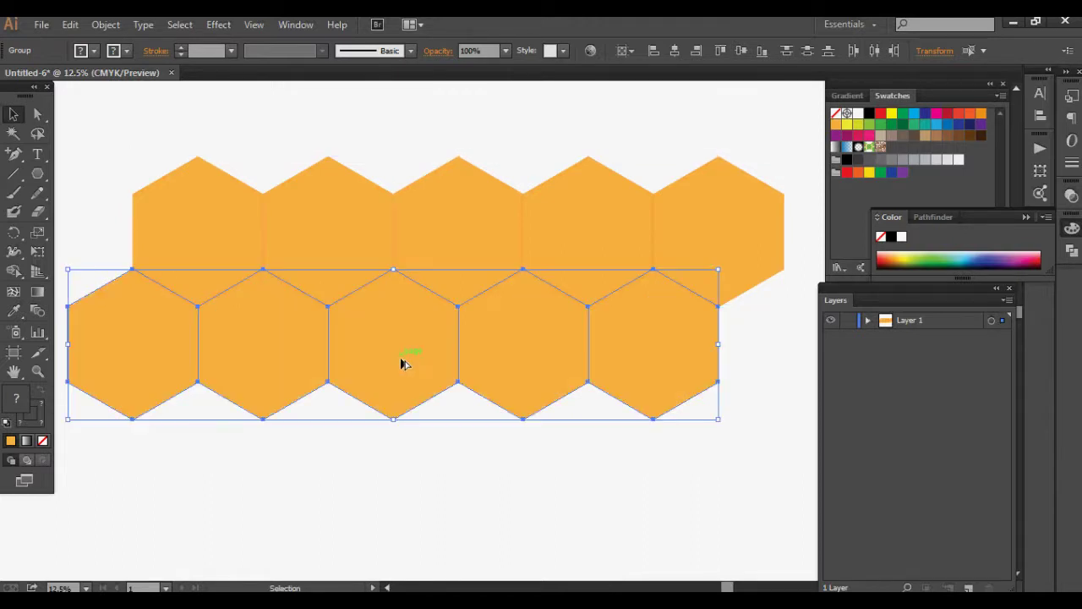
click(504, 161)
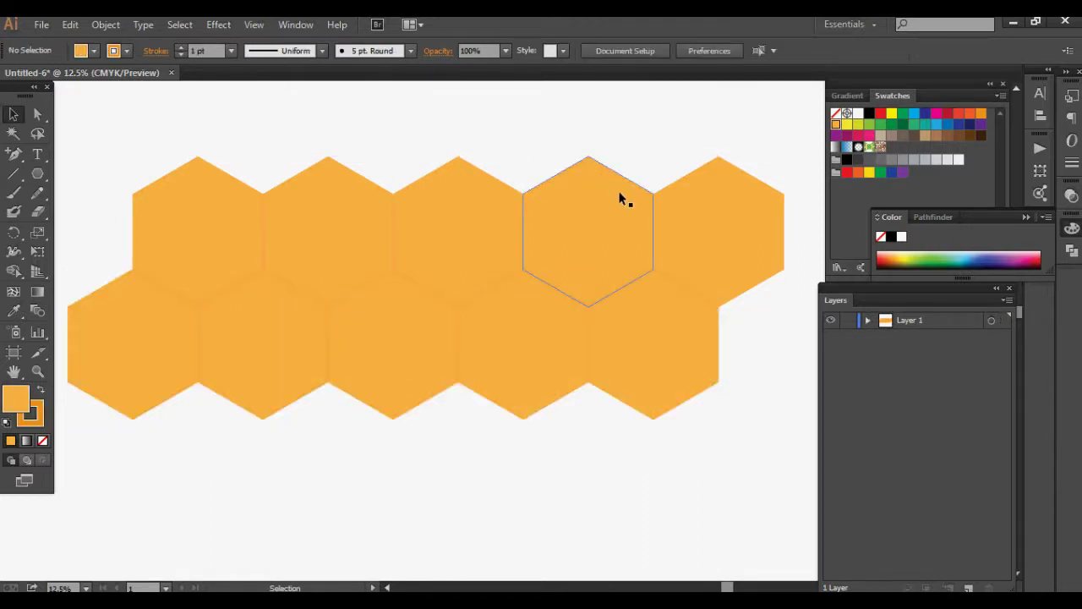
drag(507, 333, 525, 258)
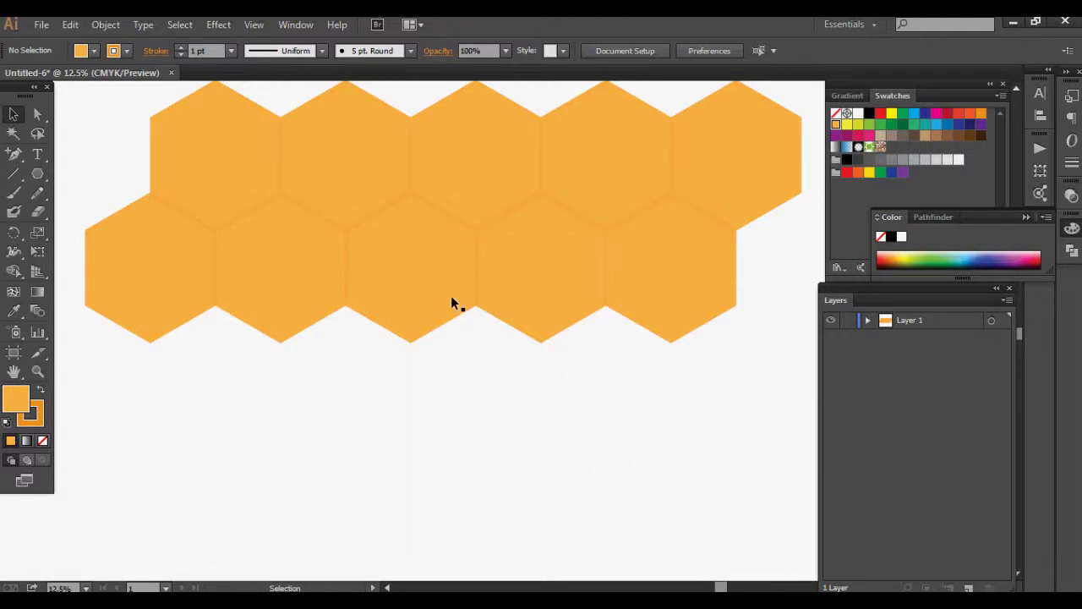
drag(120, 116, 769, 353)
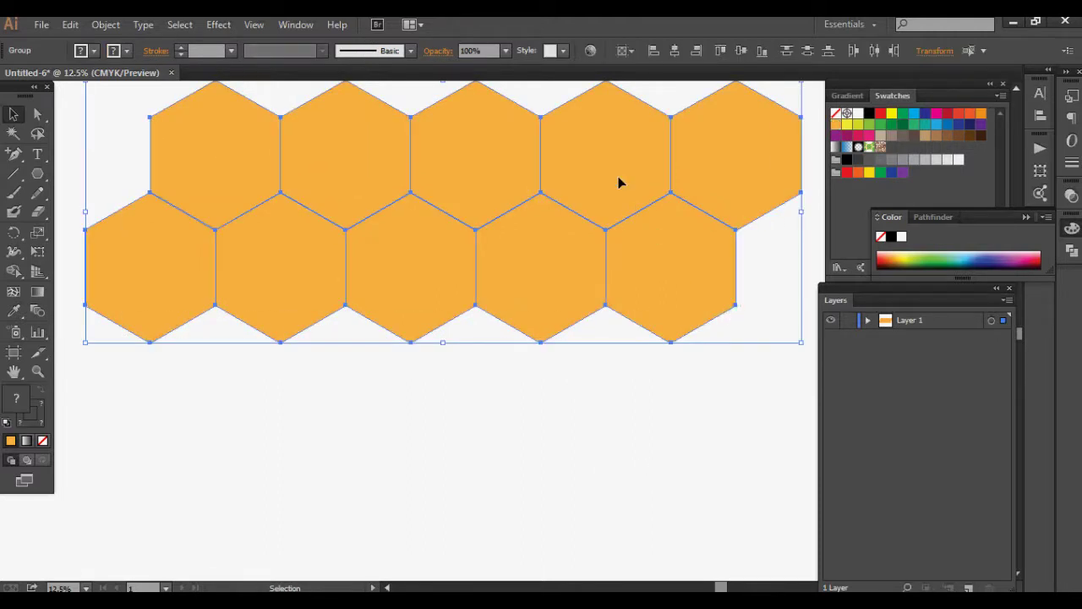
mouse_move(616, 172)
mouse_down()
mouse_move(583, 406)
mouse_move(618, 402)
mouse_up()
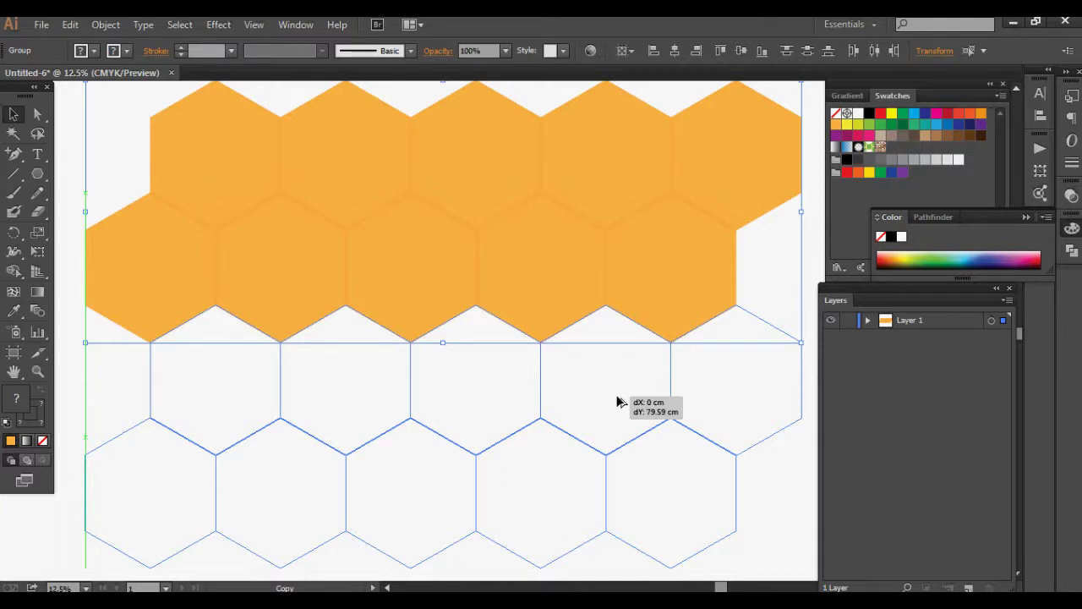
Step: Place the two-row copy beneath and repeat it, giving six interlocking rows
drag(618, 402, 618, 403)
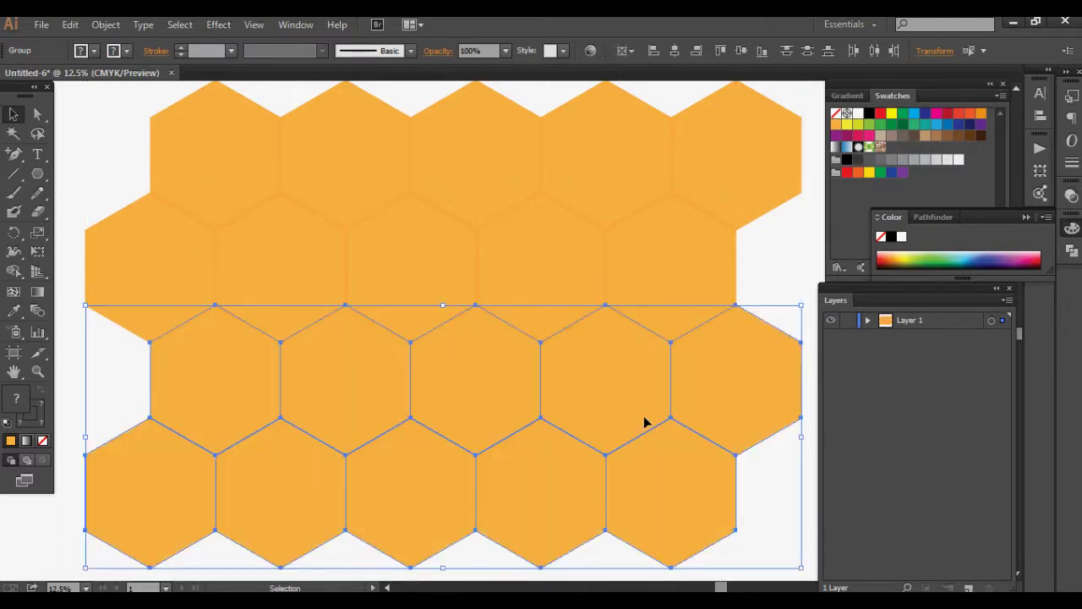
scroll(639, 427, down, 1)
key(a)
key(ctrl+d)
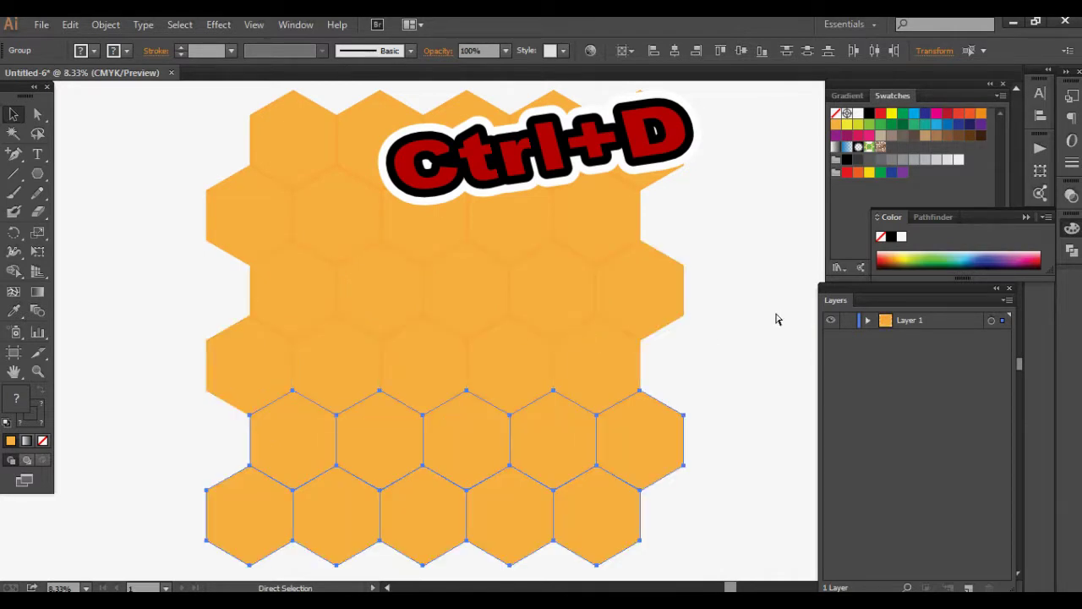
key(v)
click(693, 305)
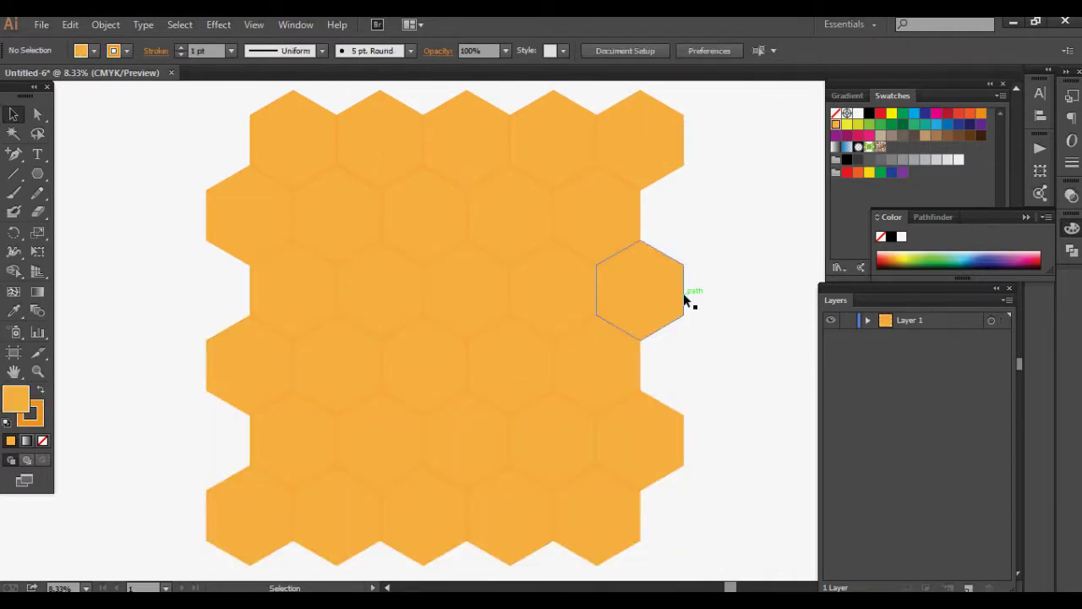
scroll(705, 300, down, 1)
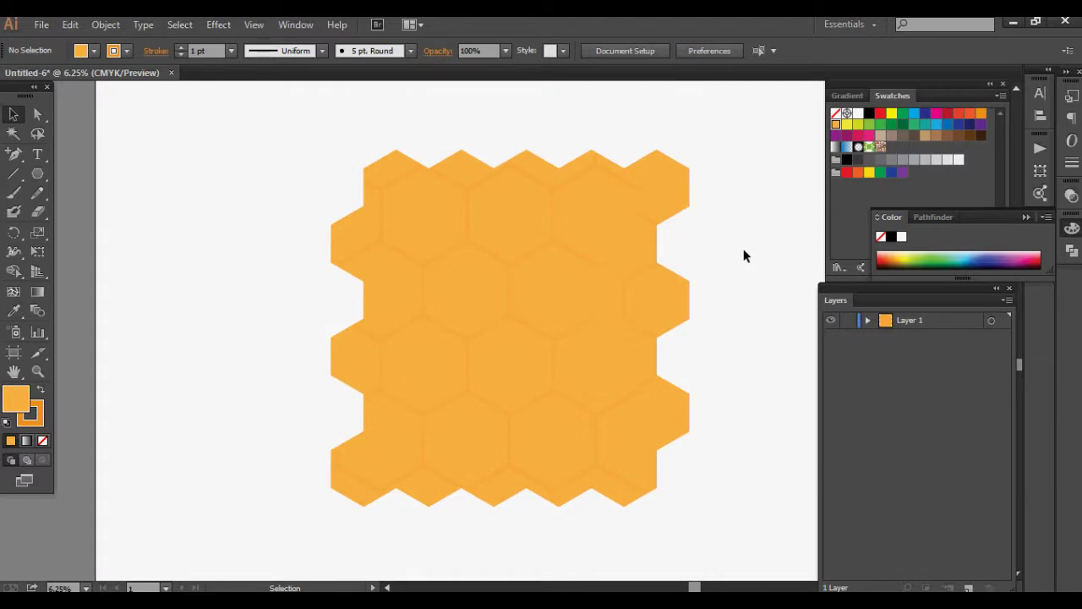
Step: Select the entire hexagon grid and give it a white stroke
drag(732, 217, 681, 203)
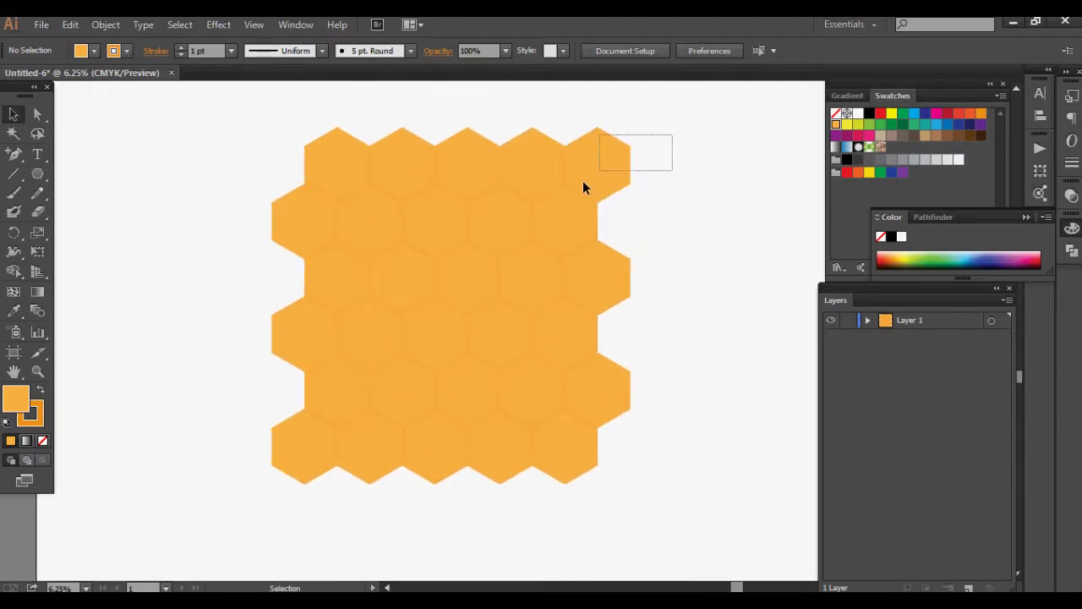
drag(582, 187, 251, 519)
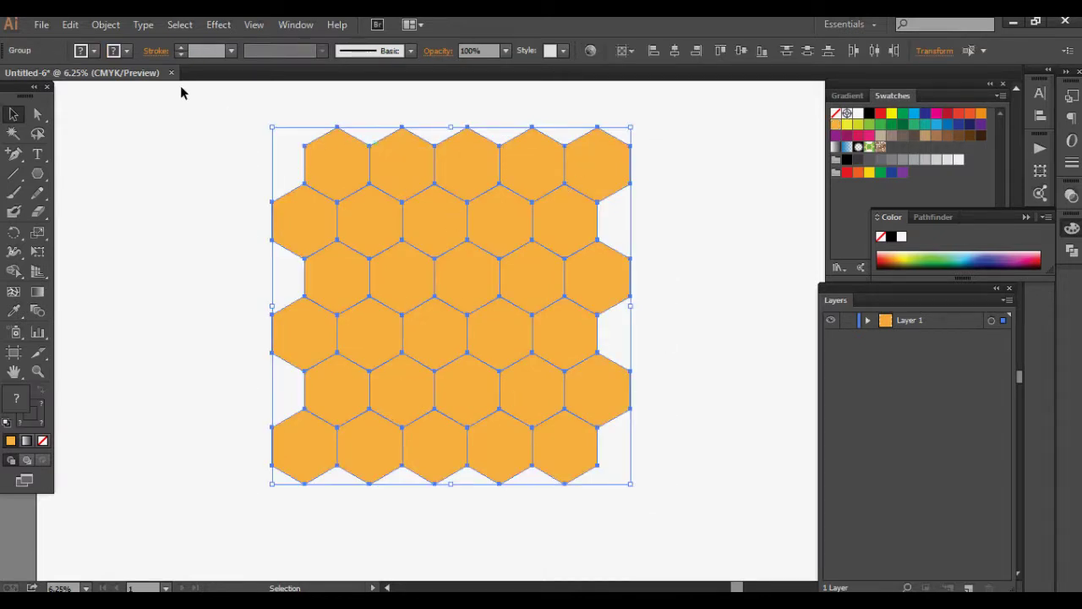
click(126, 51)
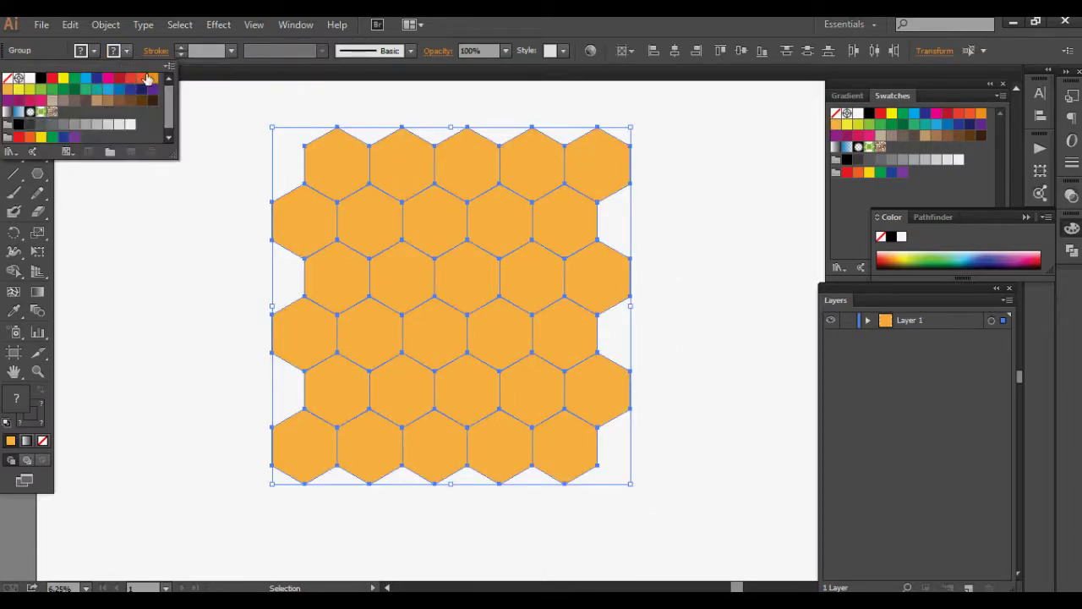
click(8, 111)
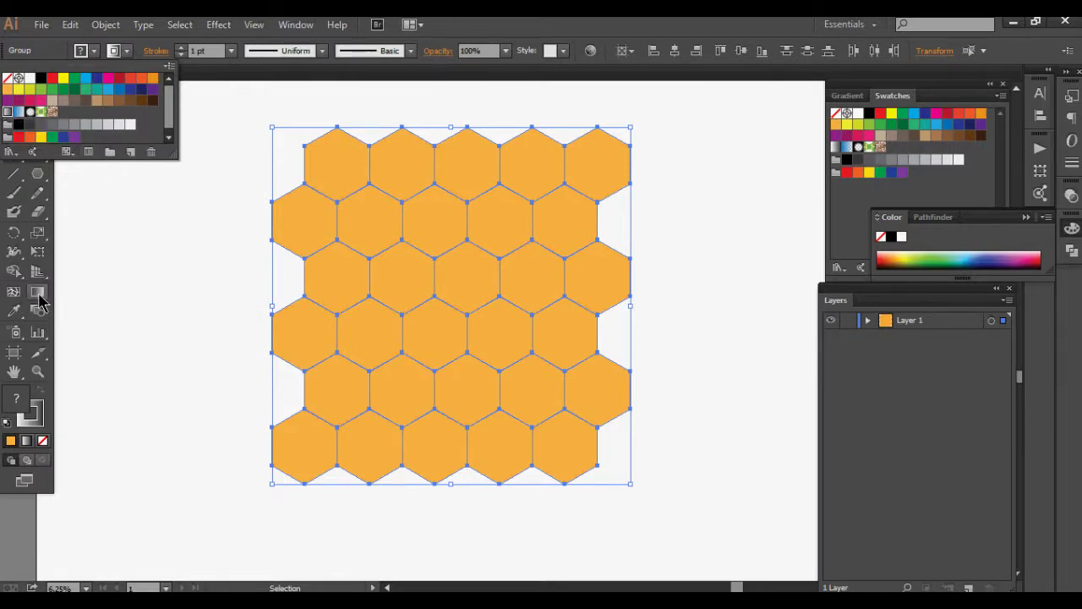
click(37, 296)
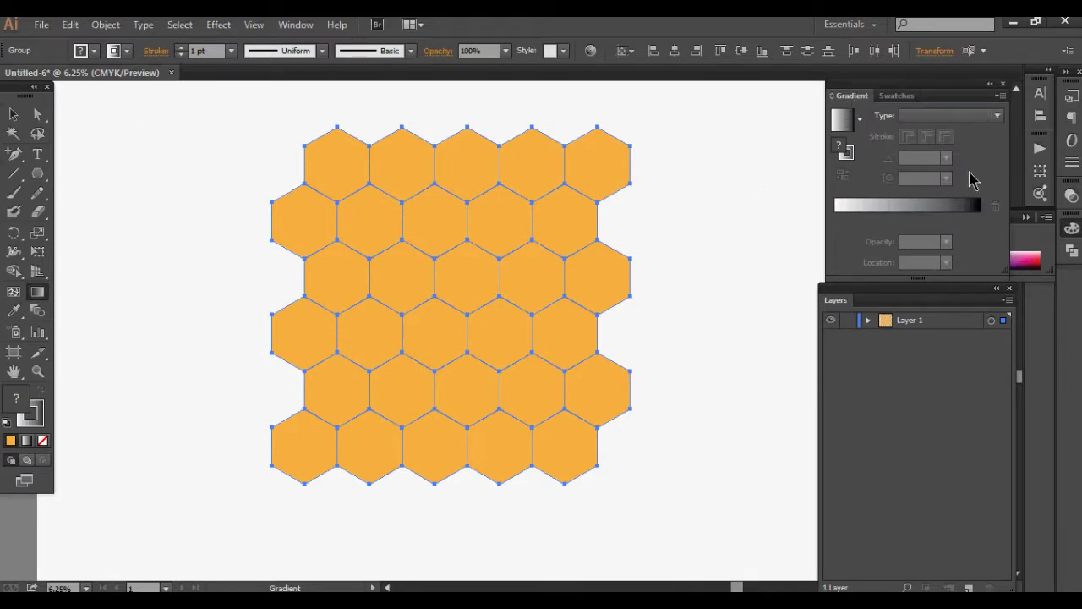
Step: Make both fill gradient stops orange and set the gradient angle to 45°
drag(852, 95, 717, 104)
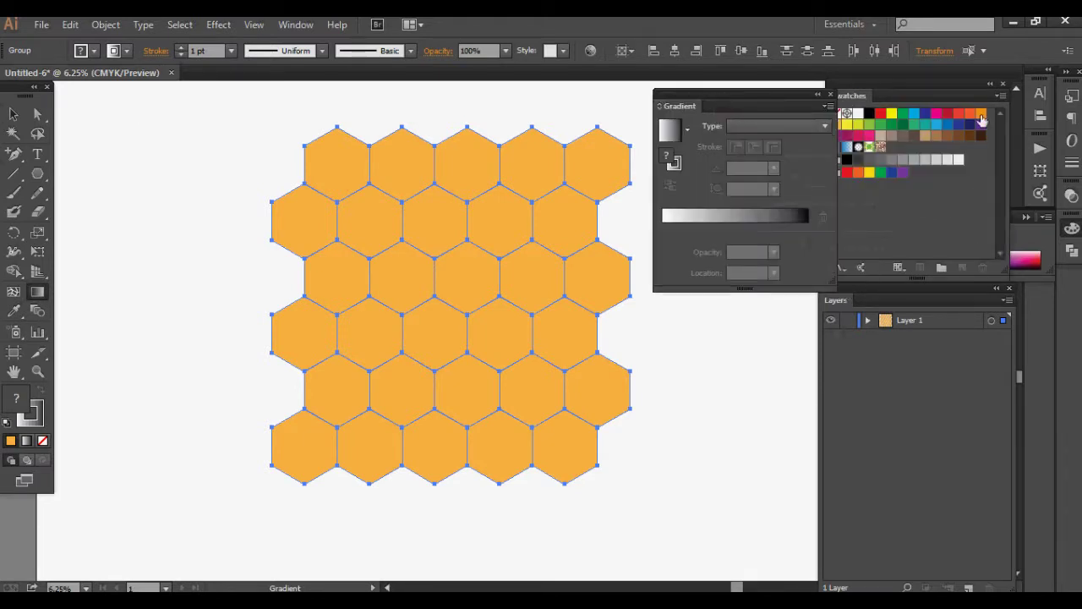
drag(913, 96, 949, 95)
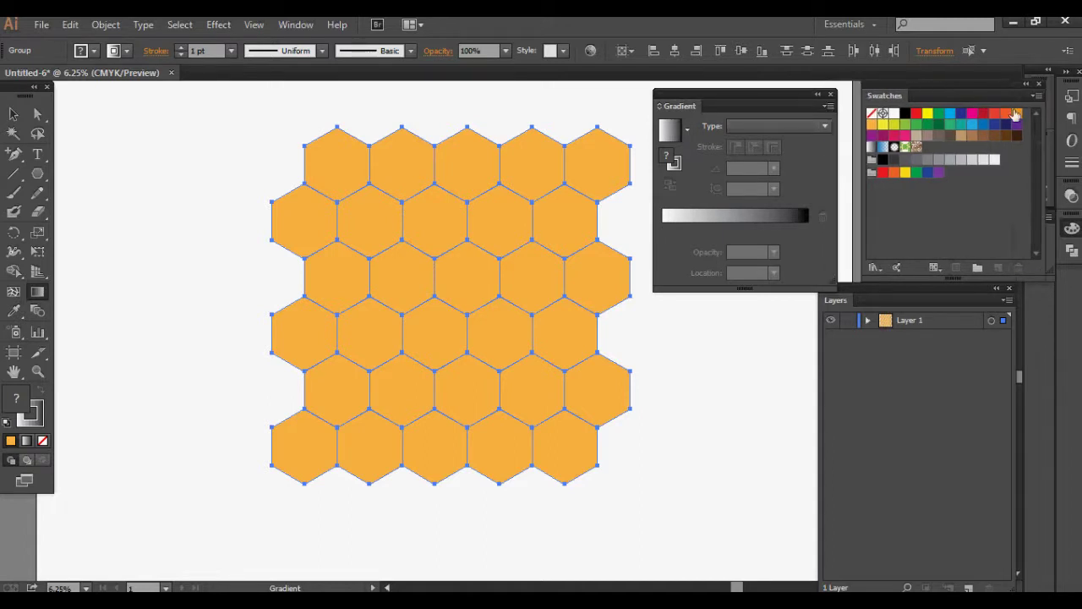
drag(1017, 118, 809, 230)
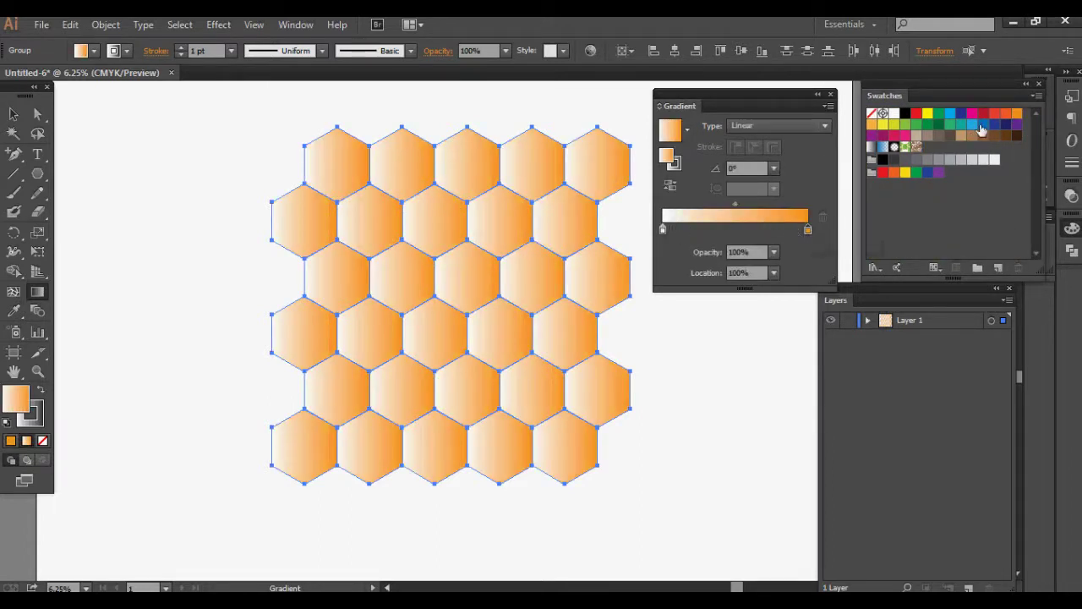
drag(871, 124, 662, 229)
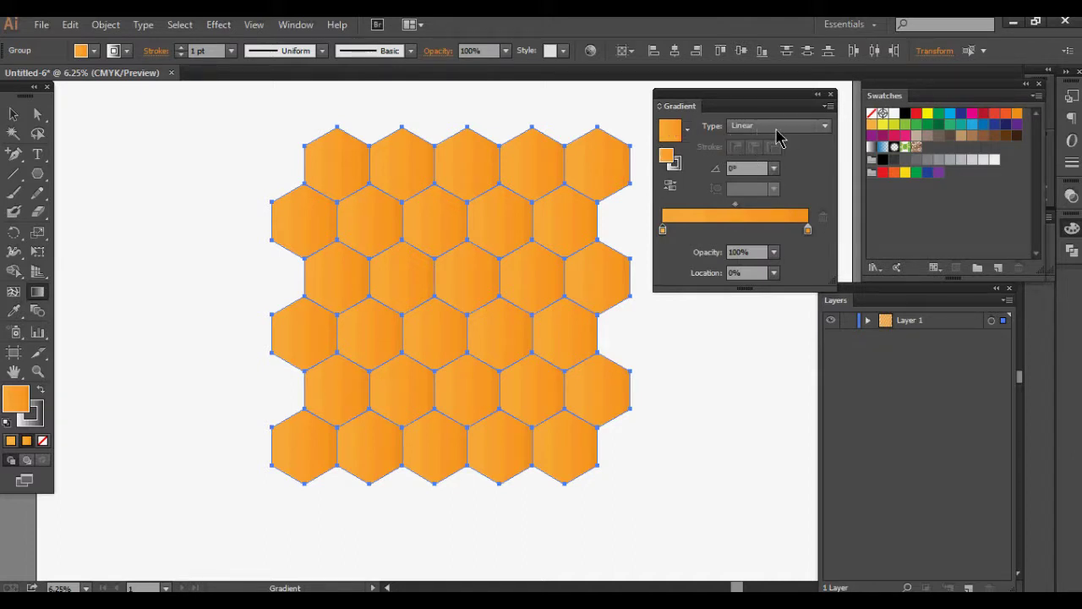
click(774, 170)
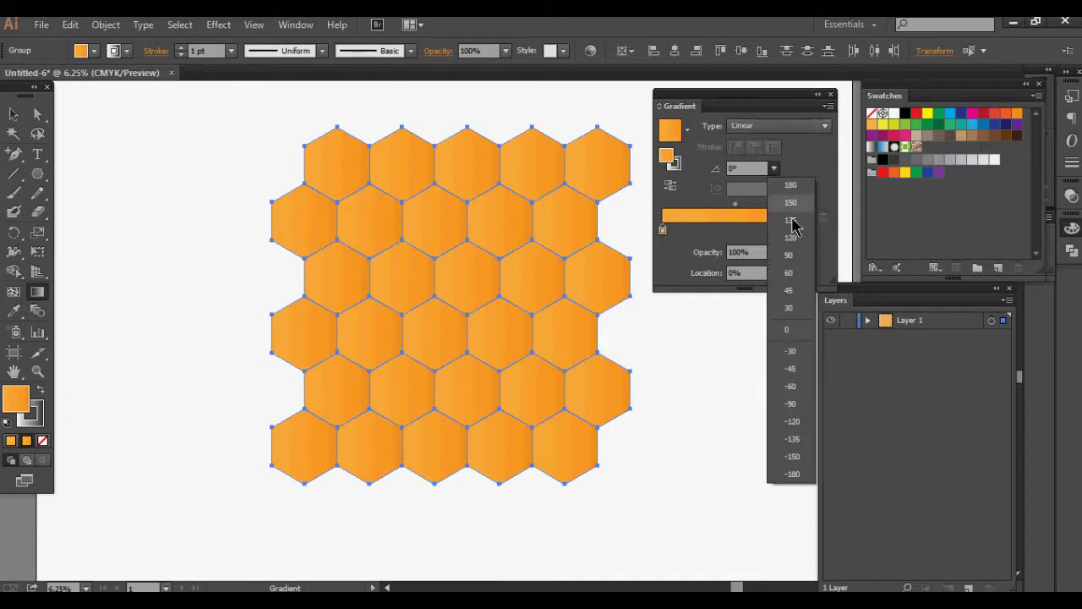
click(791, 289)
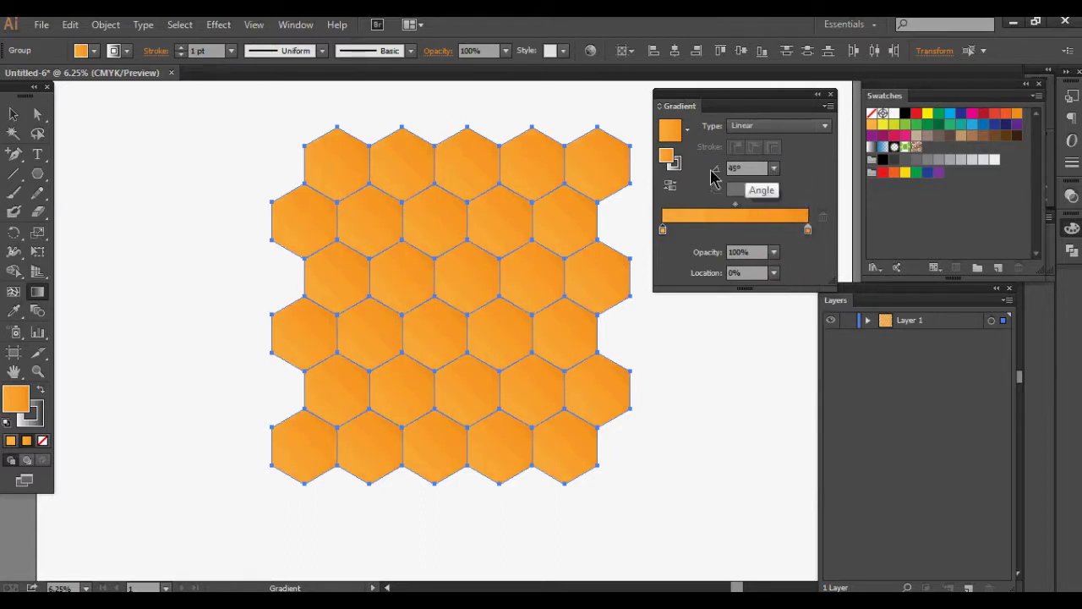
Step: Give the hexagon strokes a linear gradient with orange start and end stops
click(677, 165)
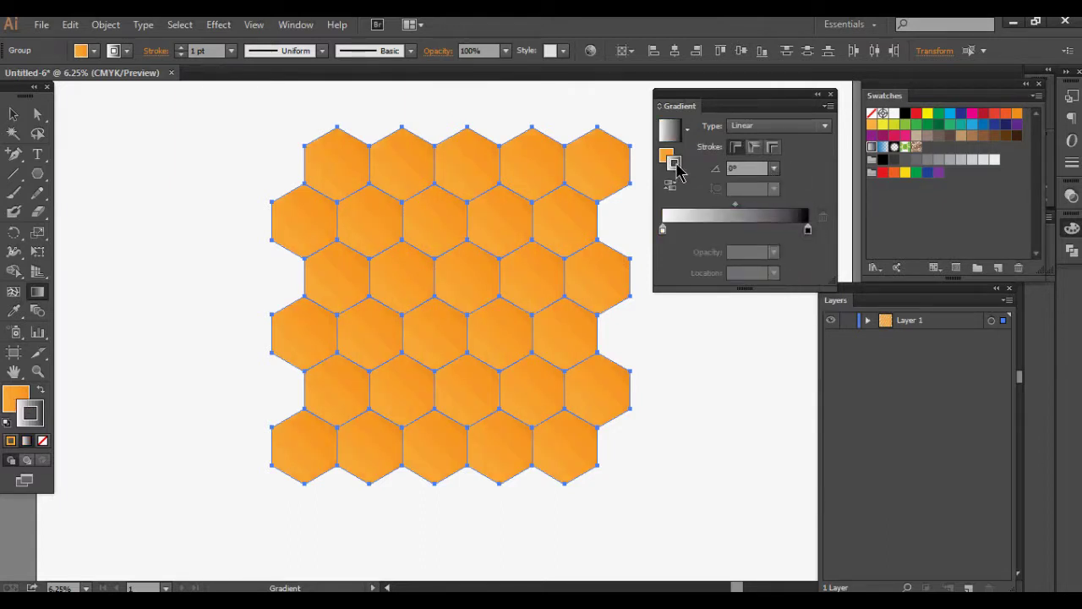
click(873, 125)
drag(875, 126, 808, 230)
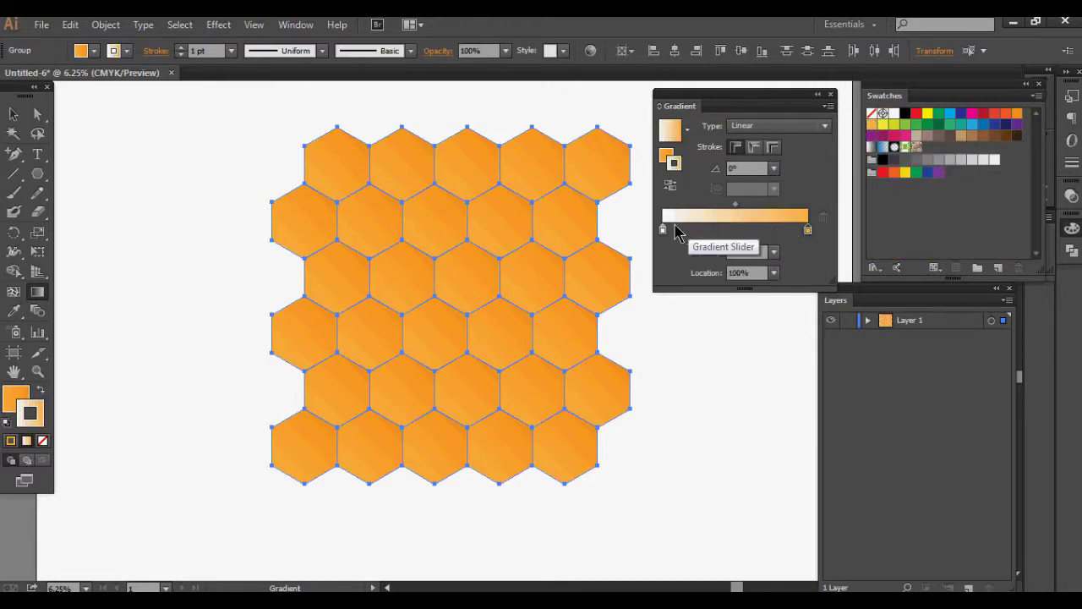
mouse_move(1017, 113)
mouse_down()
mouse_move(782, 207)
mouse_move(663, 230)
mouse_up()
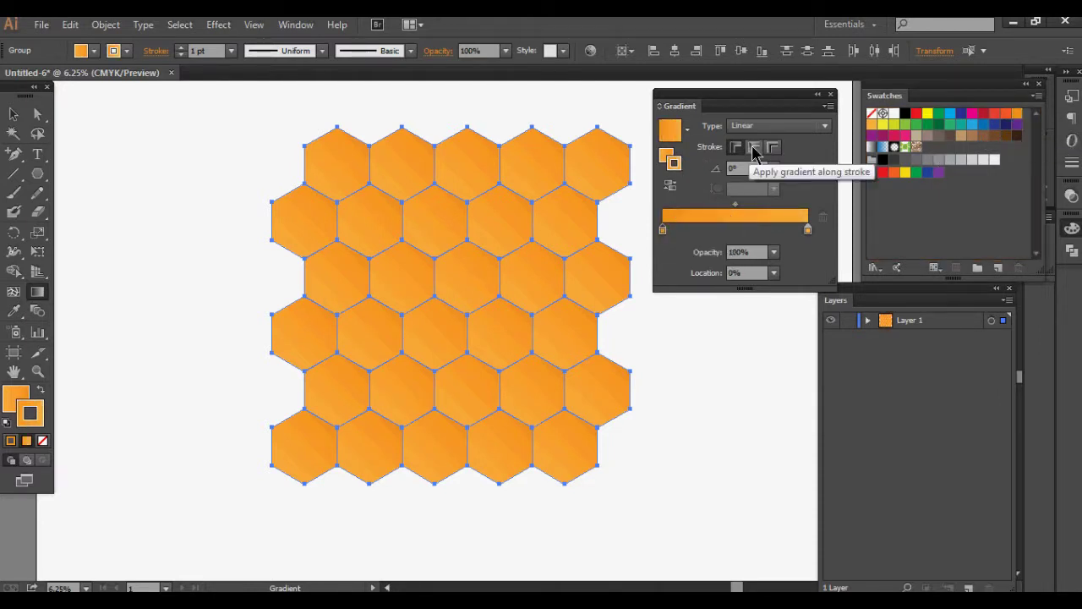
click(794, 131)
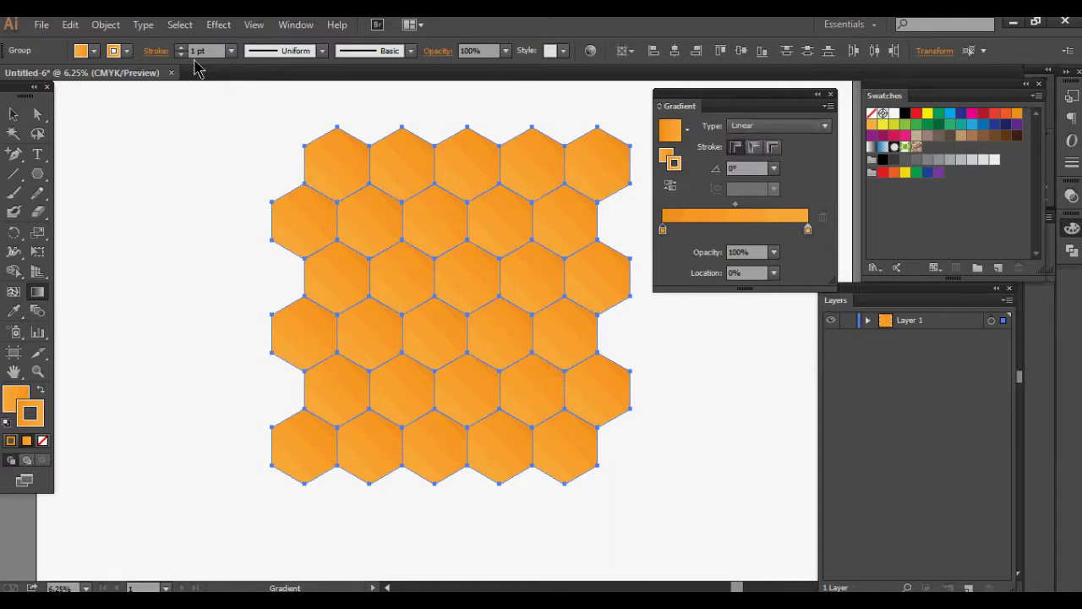
drag(363, 273, 562, 437)
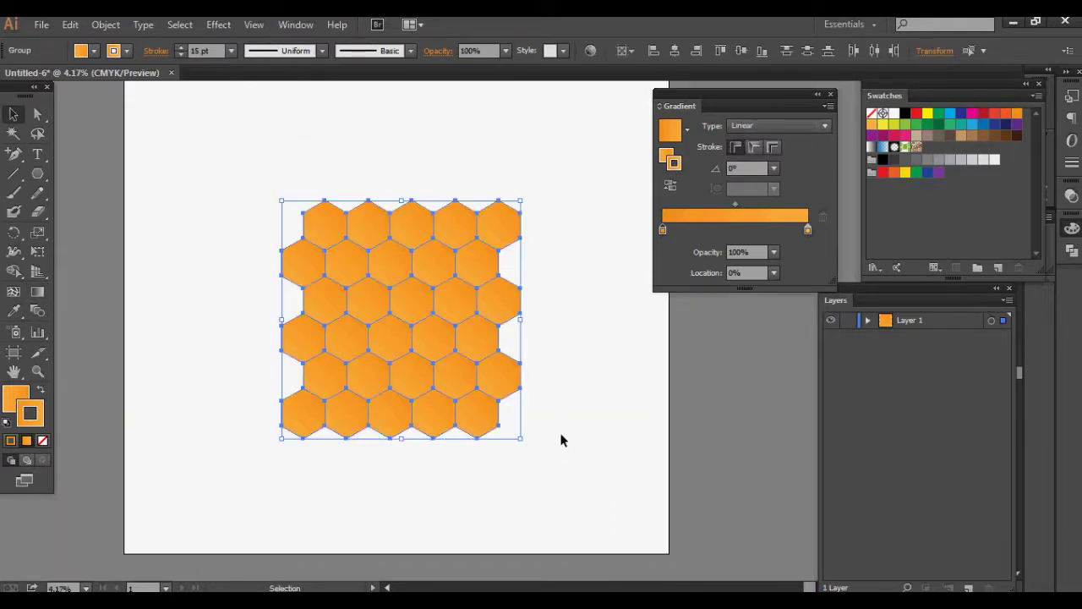
Step: Group all the hexagons and copy the group
right_click(450, 336)
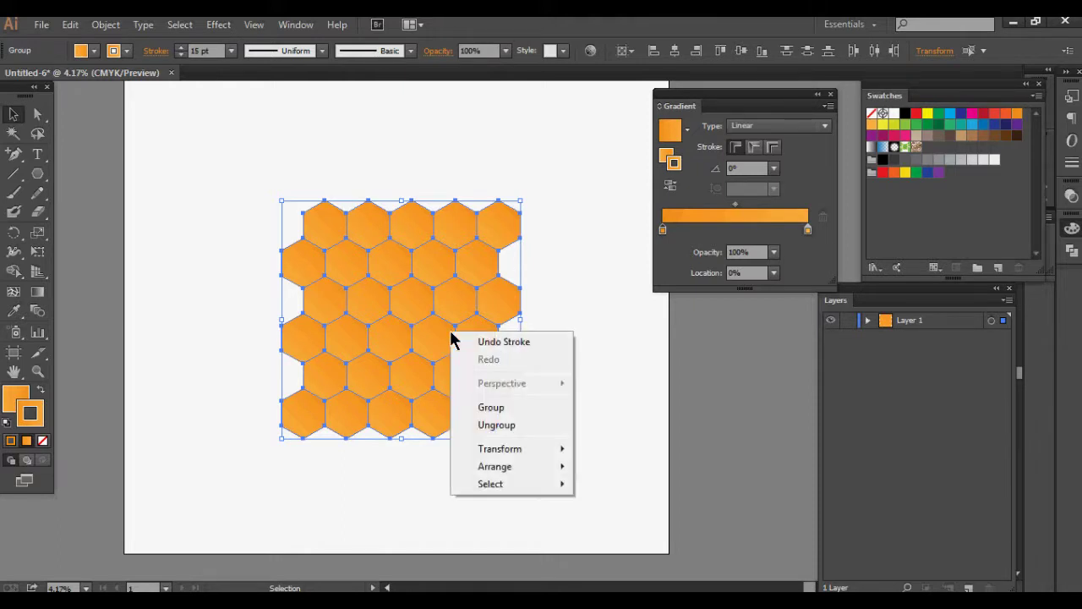
click(516, 408)
click(70, 24)
click(182, 103)
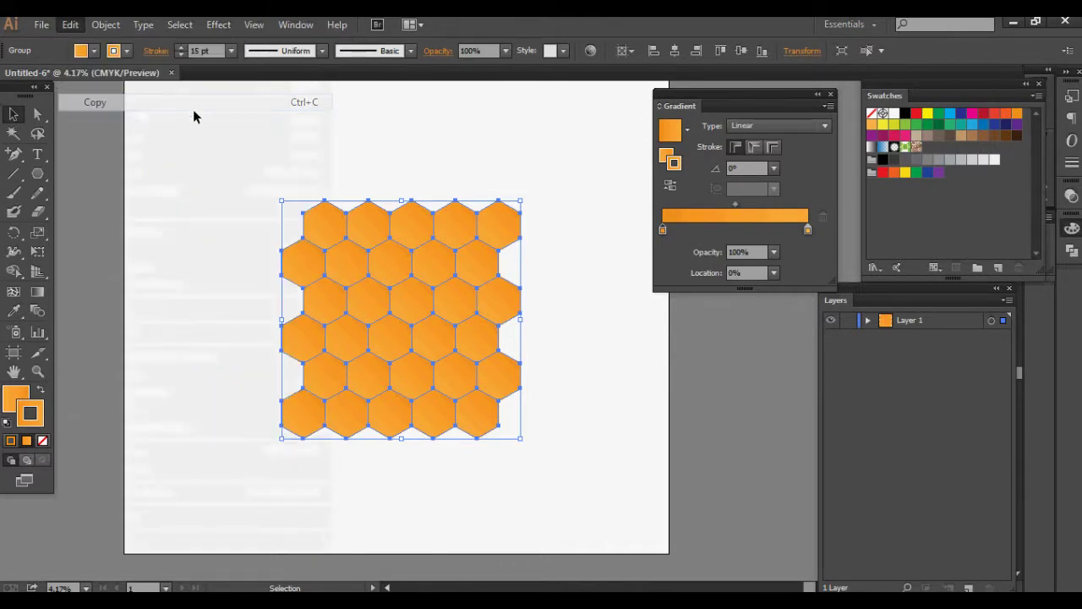
Step: Paste the copy in front and scale it toward the artboard's top-left
click(71, 24)
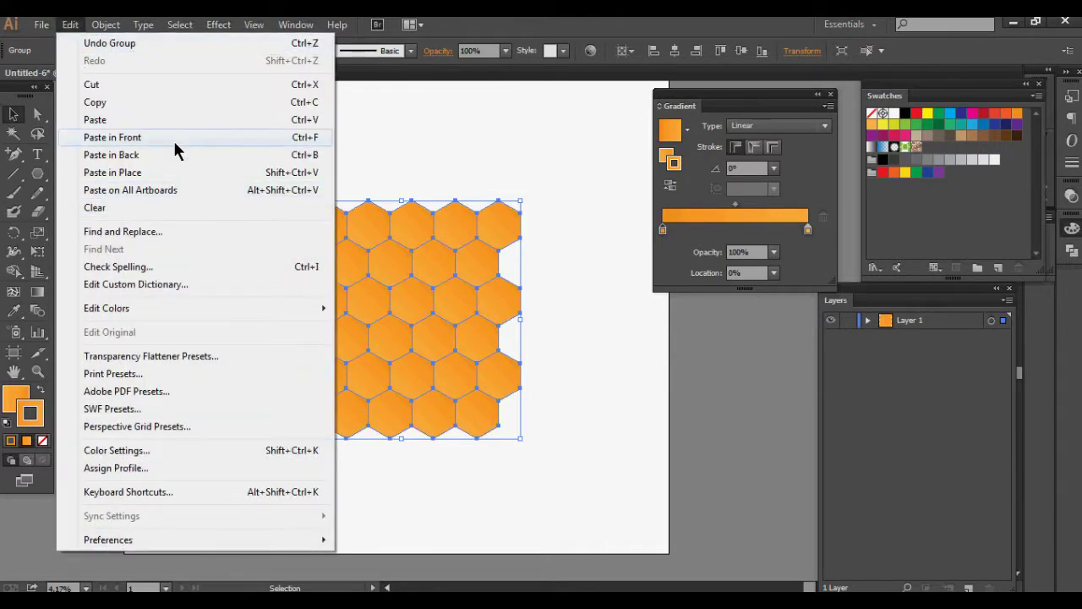
click(177, 140)
mouse_move(380, 314)
mouse_down()
mouse_move(583, 173)
mouse_move(531, 235)
mouse_move(366, 266)
mouse_up()
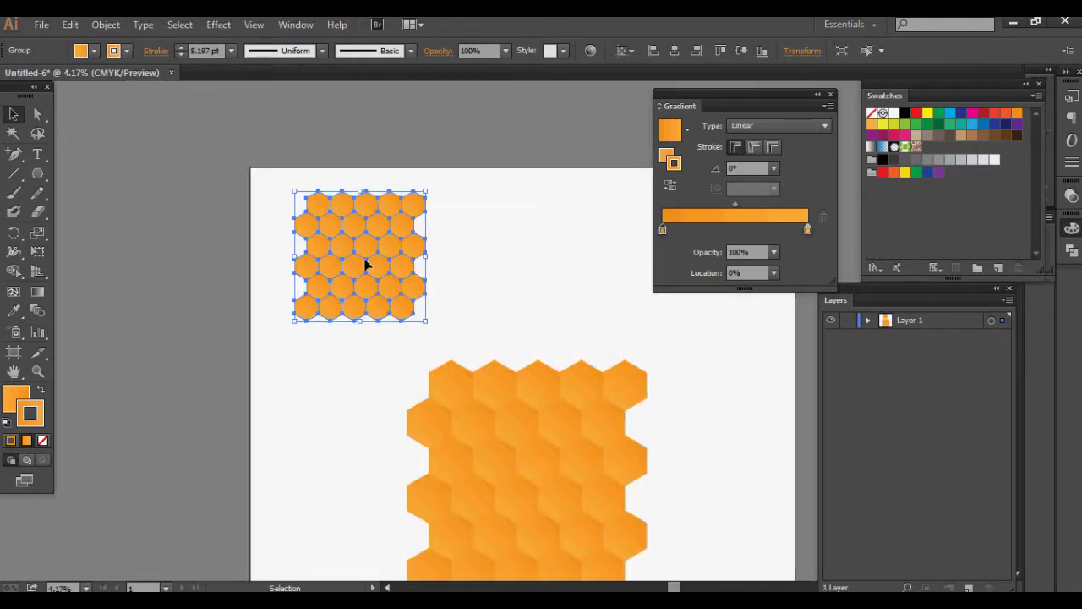
Step: Add a yellow stop to the small copy's fill gradient and deselect to preview it
click(666, 159)
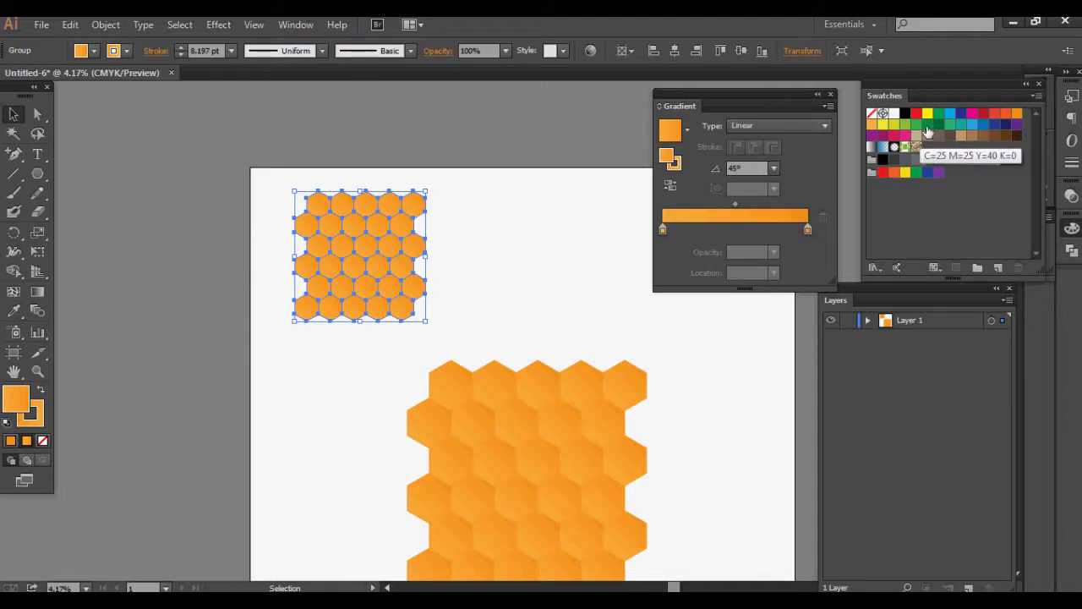
drag(929, 115, 732, 228)
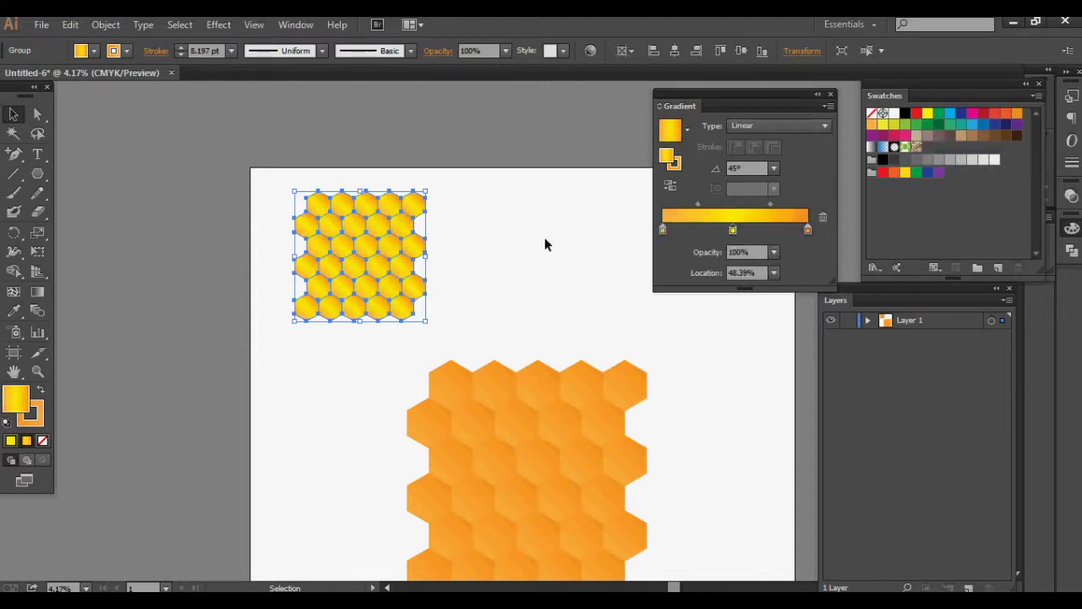
click(419, 283)
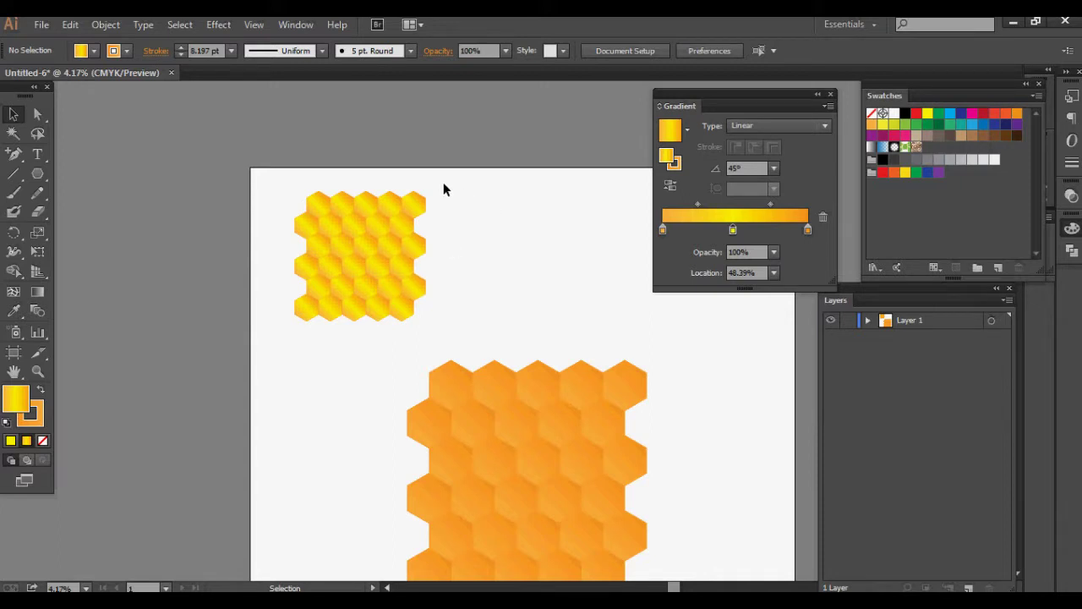
drag(442, 183, 304, 328)
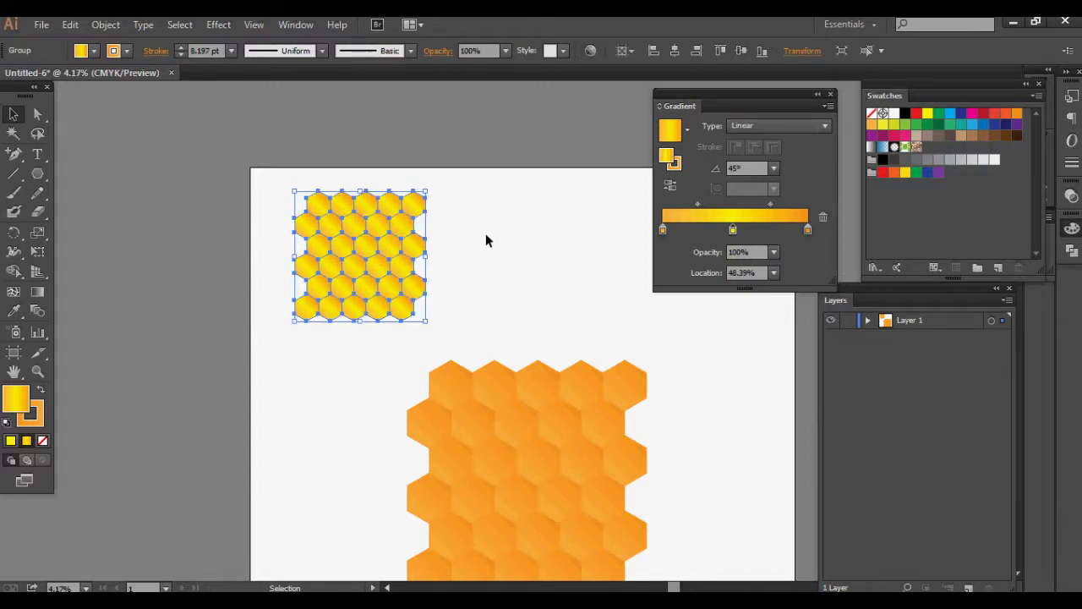
click(448, 226)
click(37, 174)
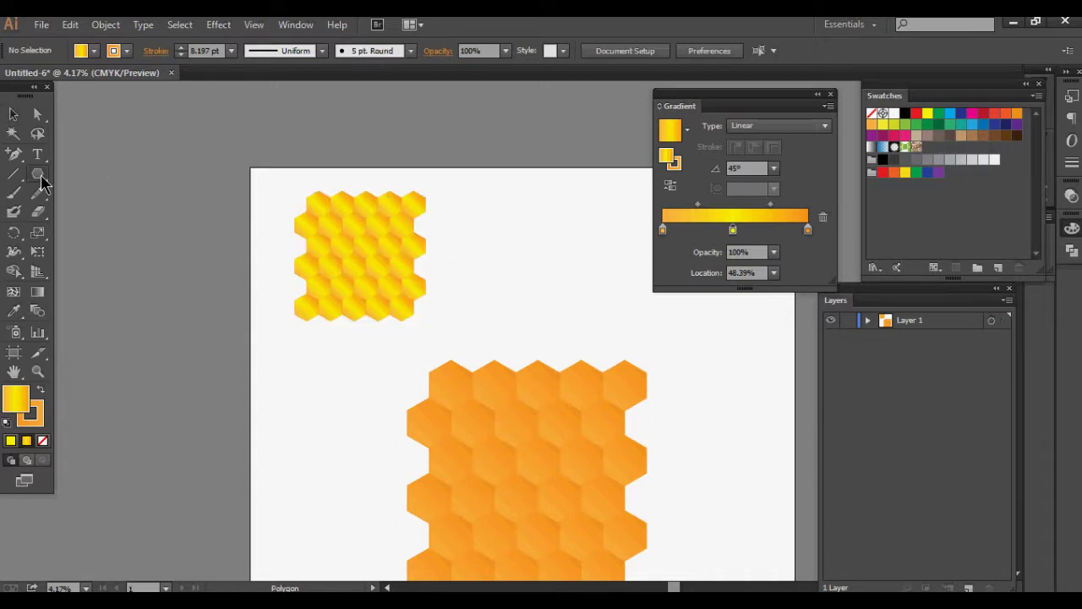
Step: Draw a square with default stroke and no fill over the yellow honeycomb
click(107, 178)
click(8, 421)
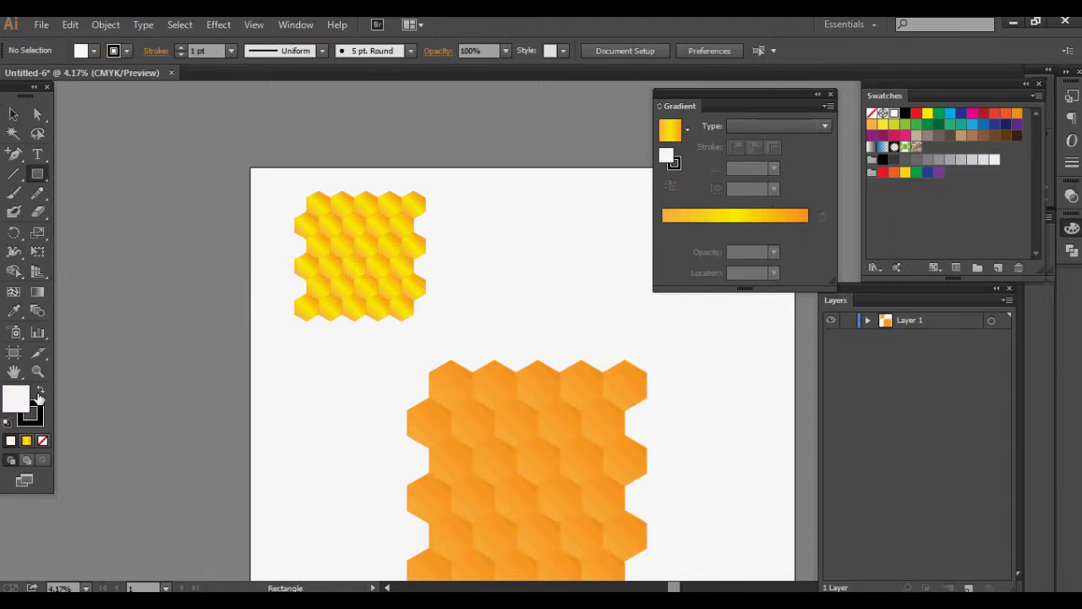
drag(313, 207, 408, 304)
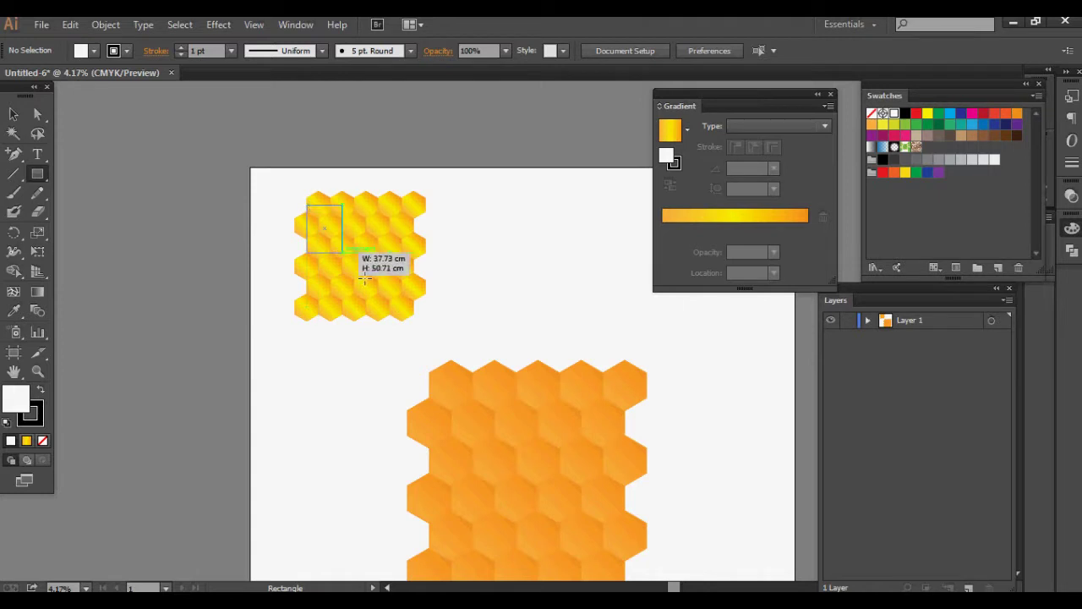
click(42, 440)
key(x)
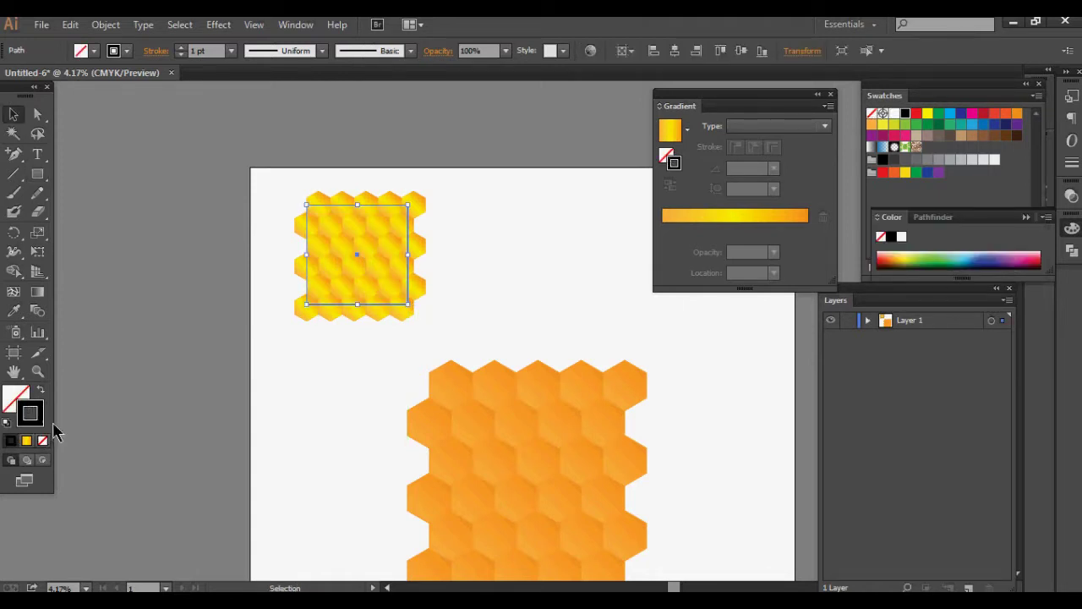
Step: Move the square into position over the honeycomb and select both together
mouse_move(394, 287)
mouse_down()
mouse_move(387, 306)
mouse_move(447, 295)
mouse_up()
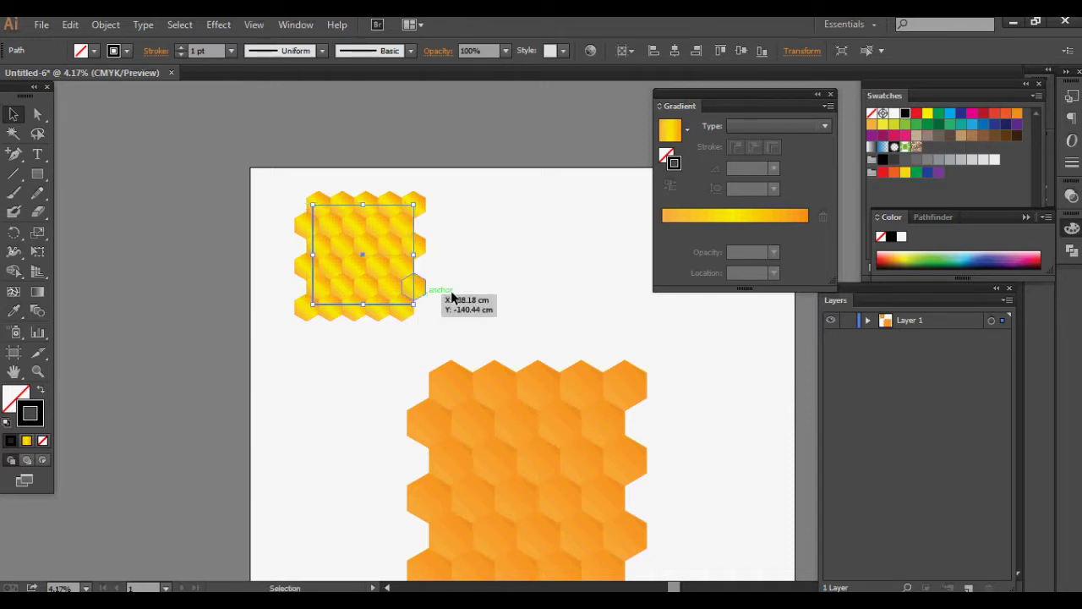
click(519, 242)
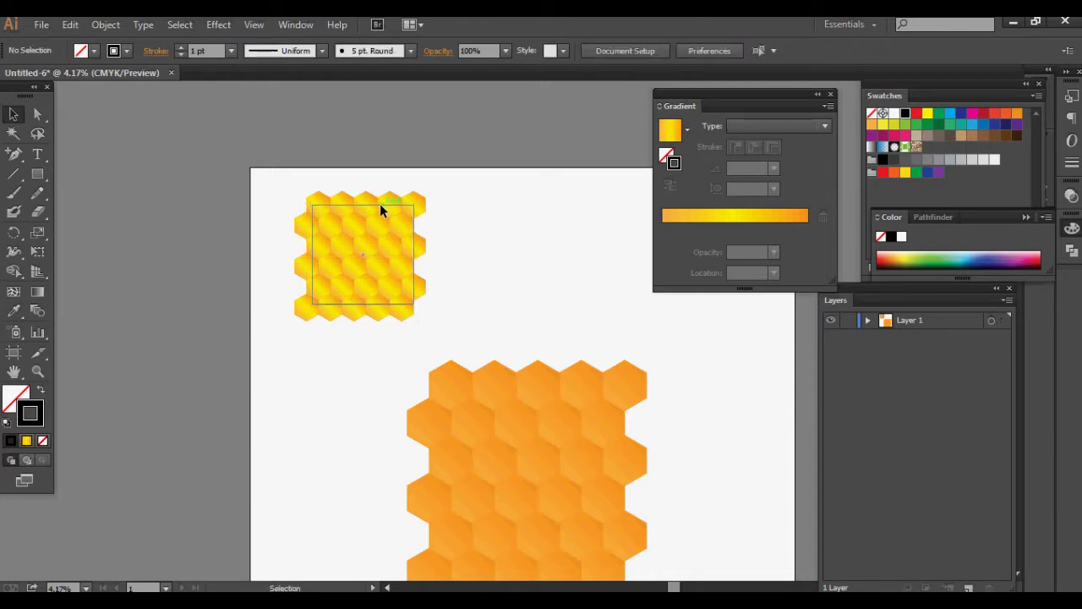
drag(440, 186, 254, 335)
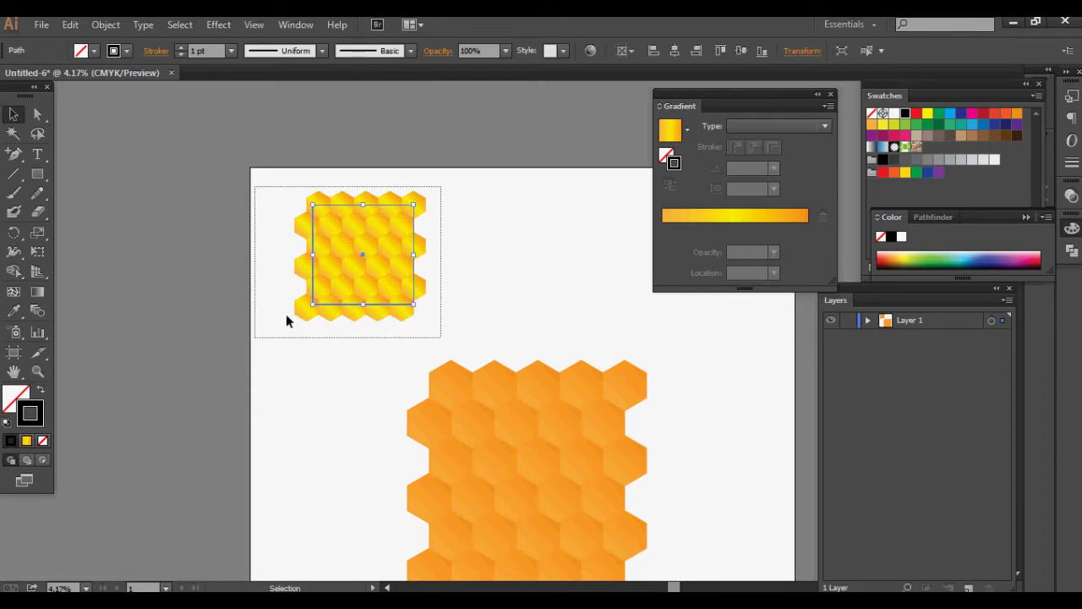
Step: Make a clipping mask of the yellow honeycomb with the square, then pan to show both honeycombs
right_click(376, 260)
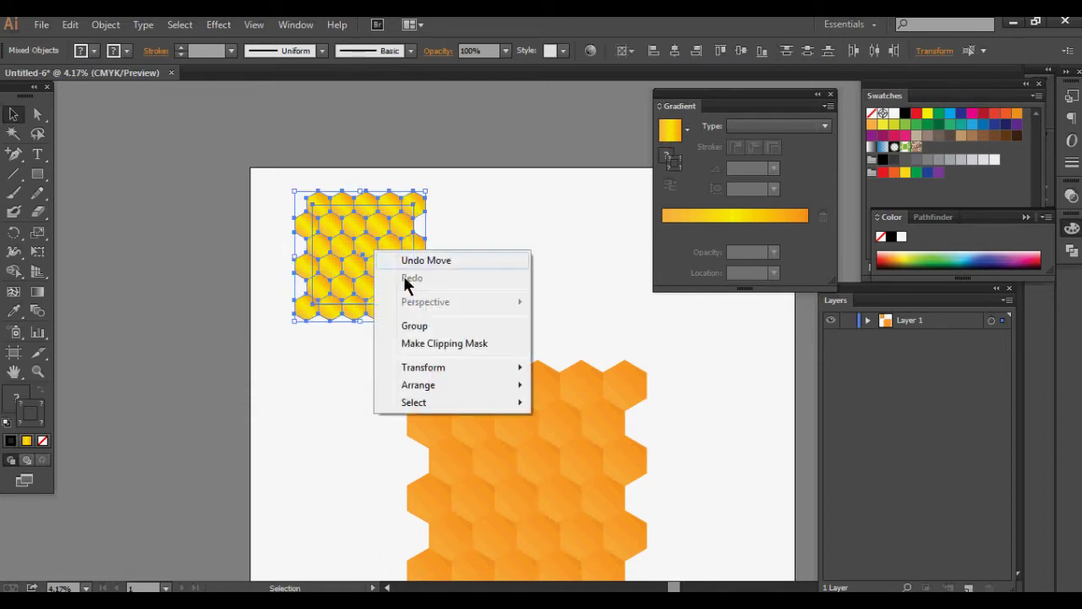
click(458, 341)
click(515, 276)
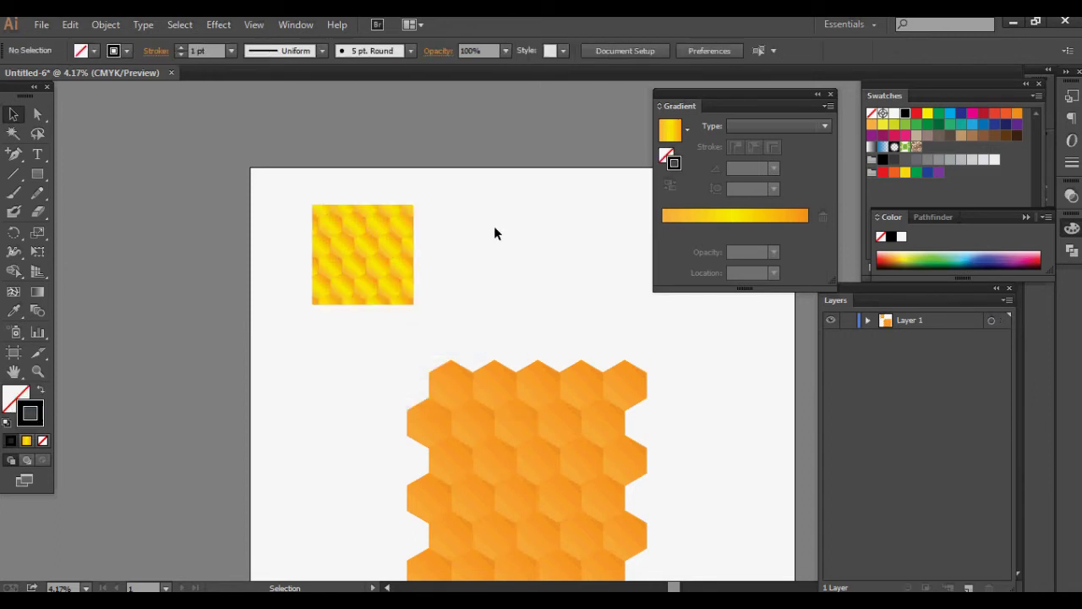
key(space)
drag(511, 280, 428, 227)
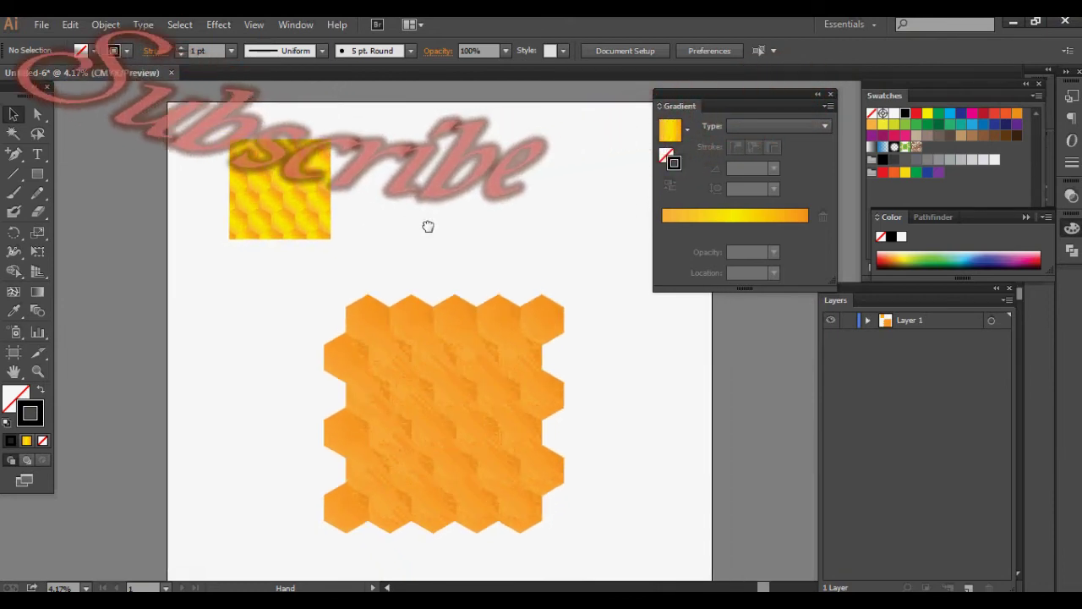